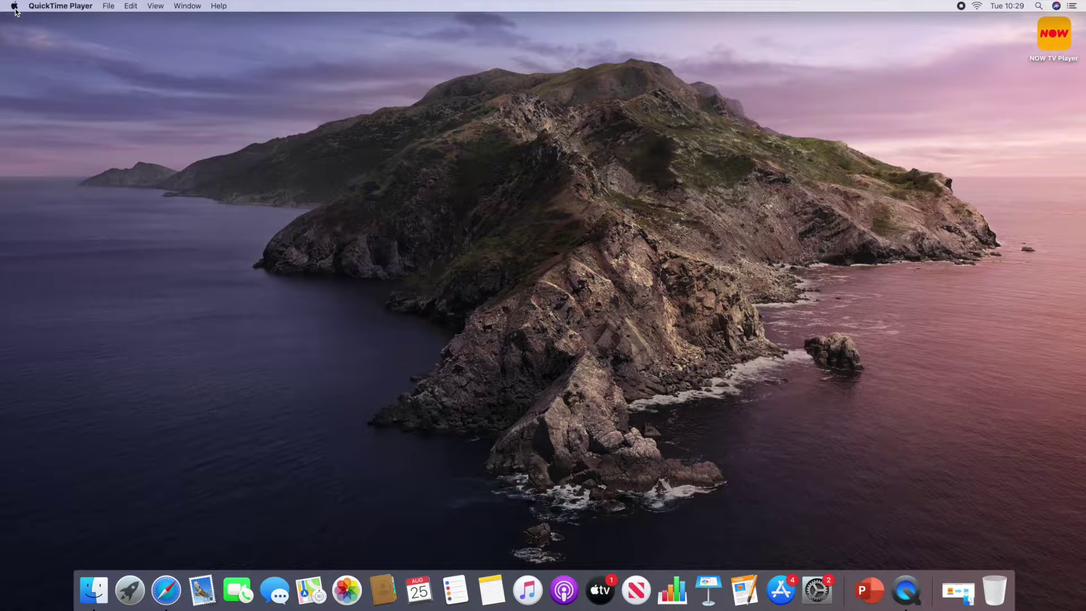
Step: Launch System Preferences from the Apple menu to show all settings panes
click(14, 7)
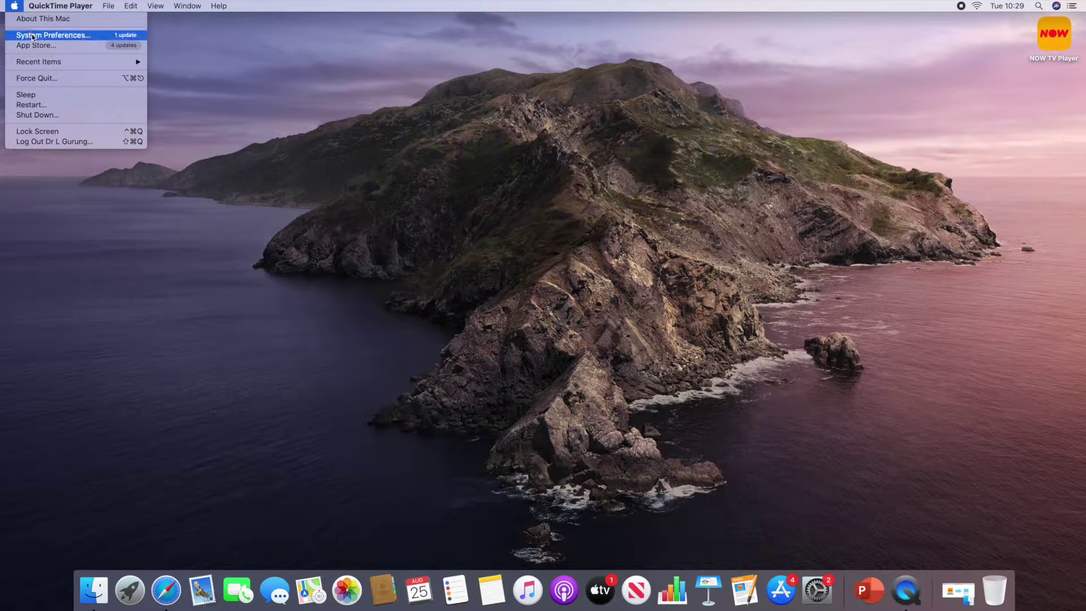
click(86, 36)
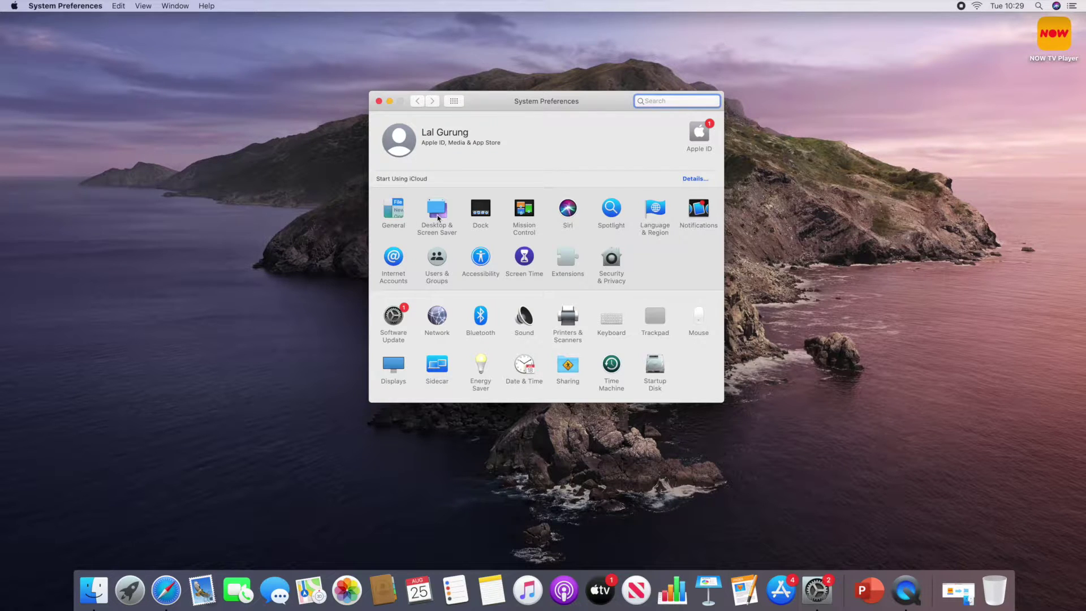
Step: Open the Desktop & Screen Saver pane, scroll its pictures, and reposition the window
click(437, 215)
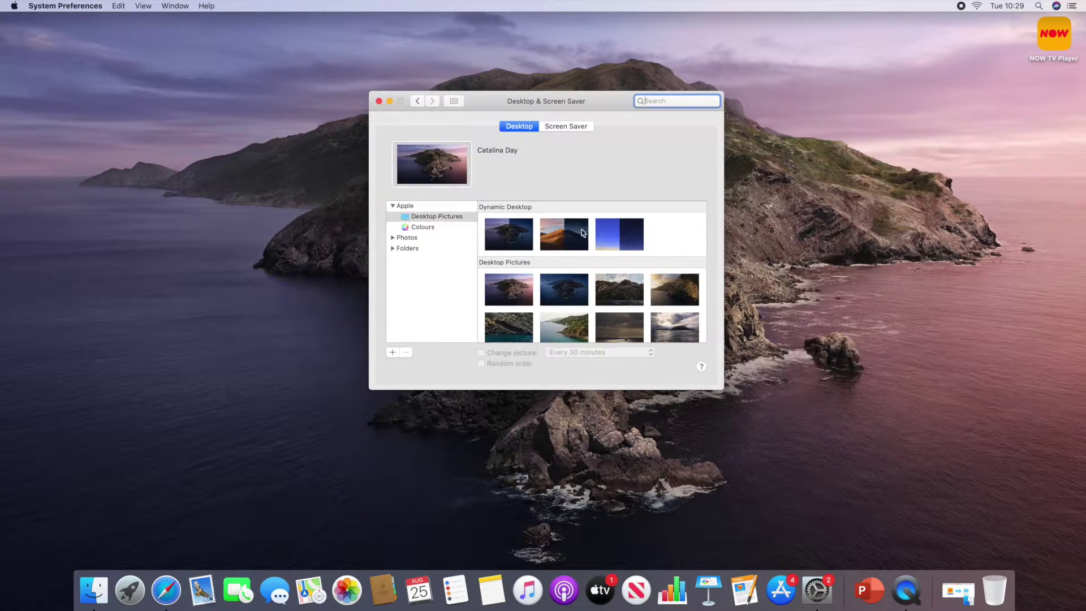
scroll(693, 293, down, 5)
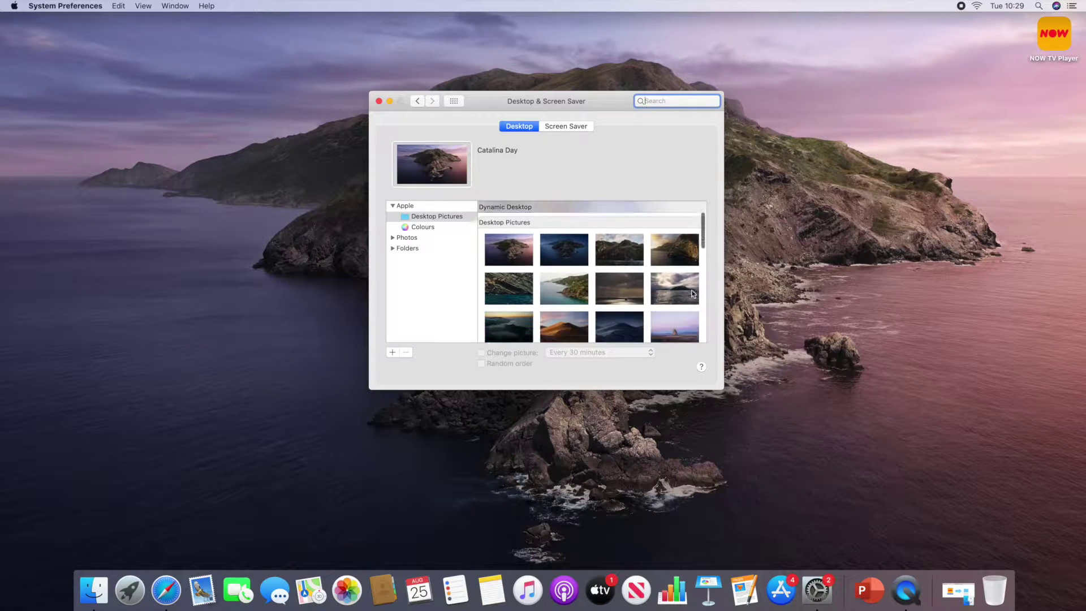
scroll(693, 293, down, 10)
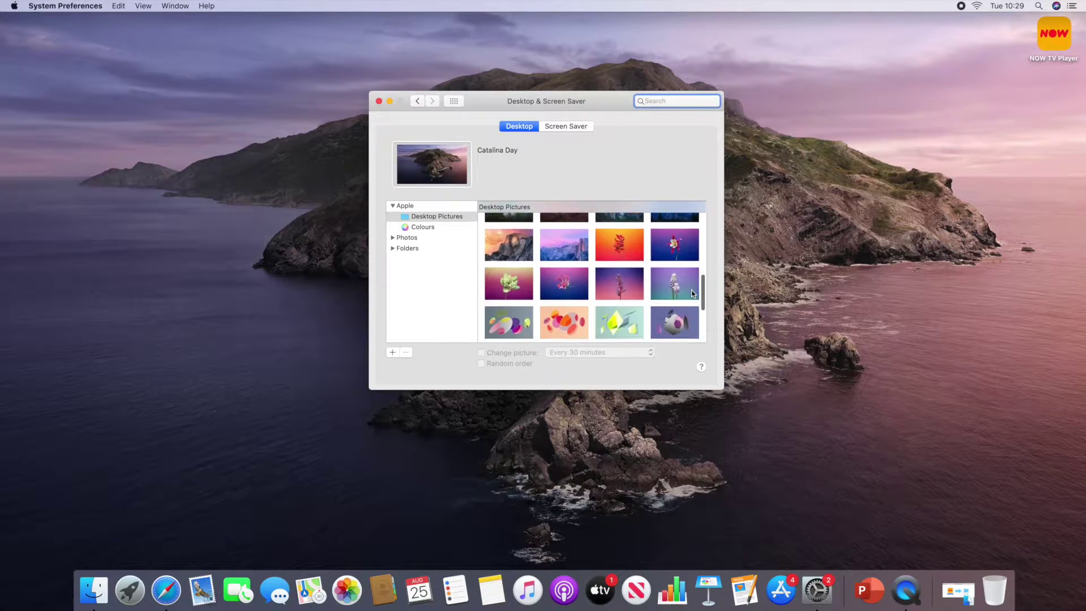
scroll(693, 292, up, 15)
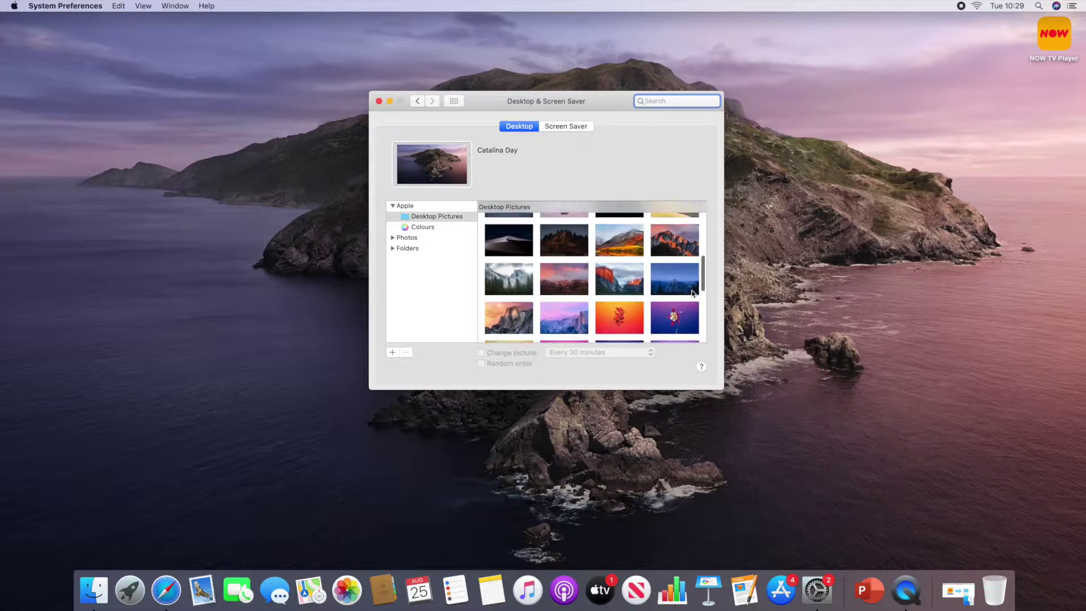
scroll(693, 293, up, 2)
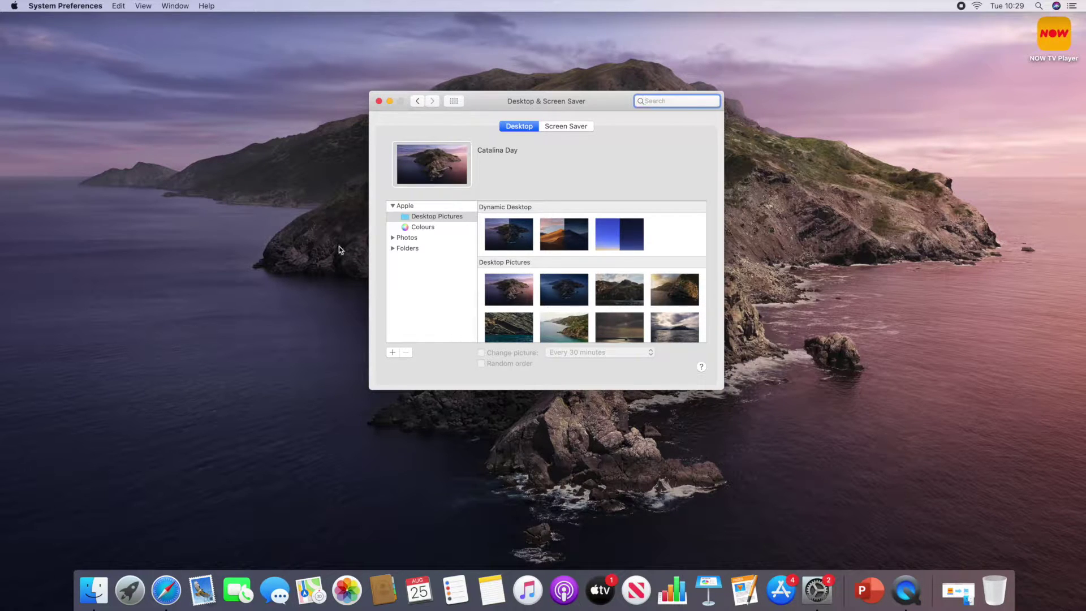
drag(485, 108, 215, 298)
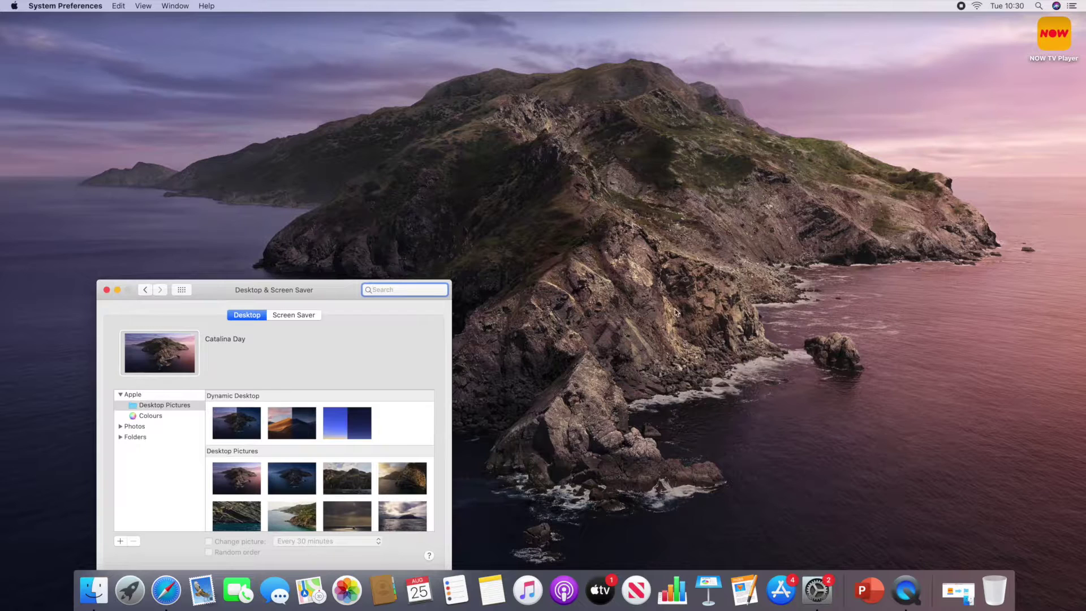
drag(312, 298, 551, 151)
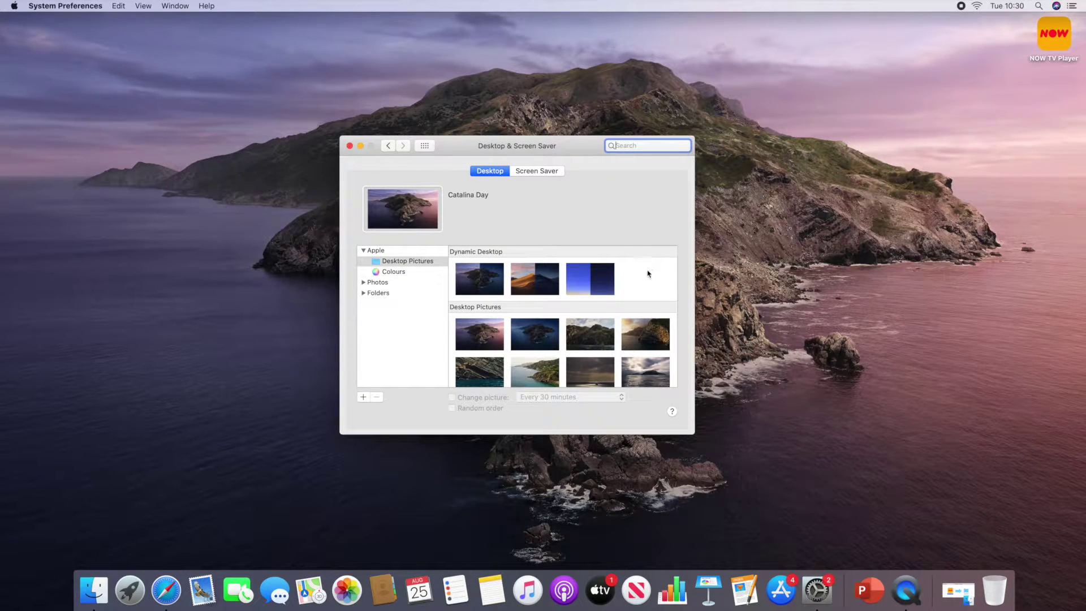
Step: Try Catalina Shoreline and Catalina Silhouette, then set the dynamic Catalina desktop picture
click(554, 367)
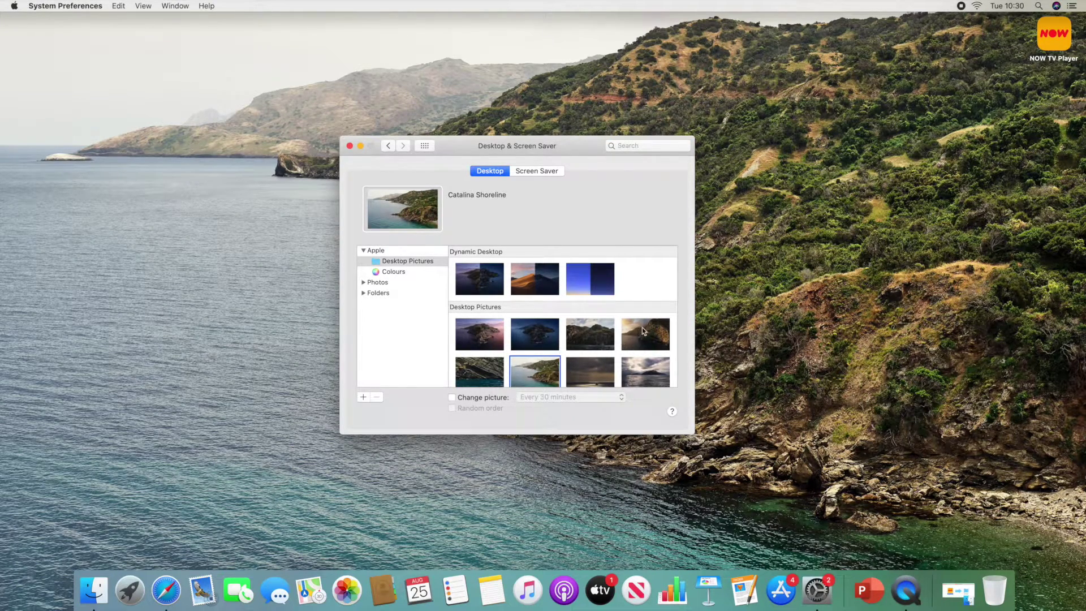
scroll(647, 328, down, 3)
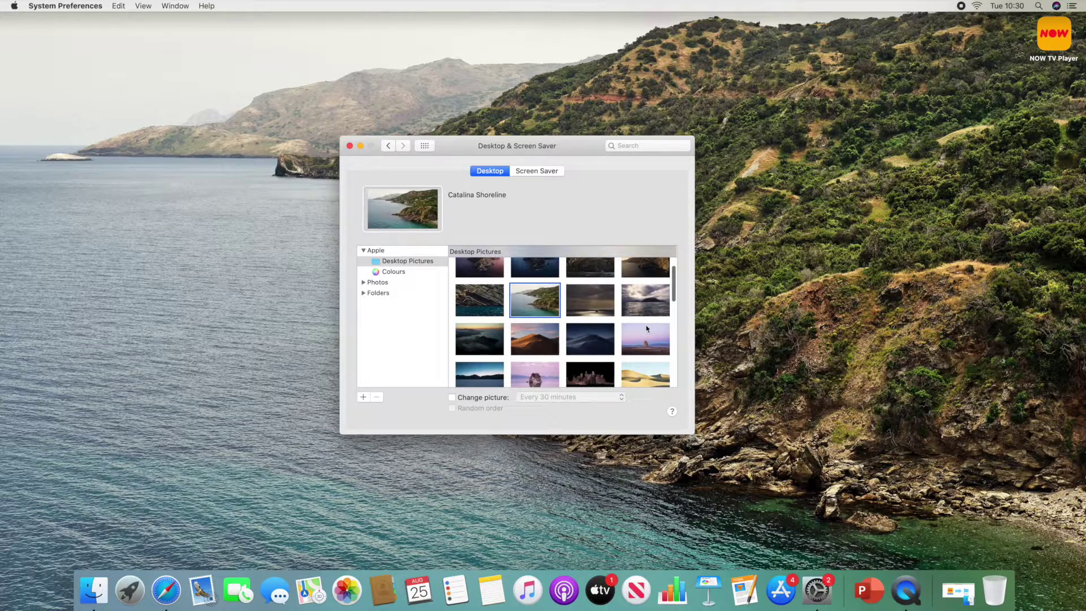
click(650, 301)
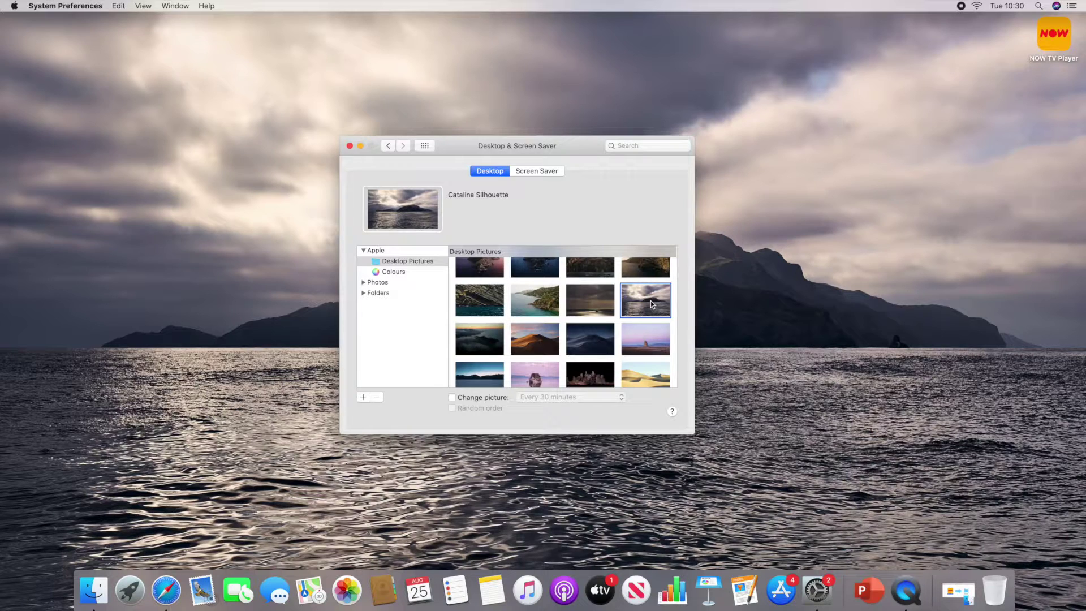
scroll(548, 362, up, 3)
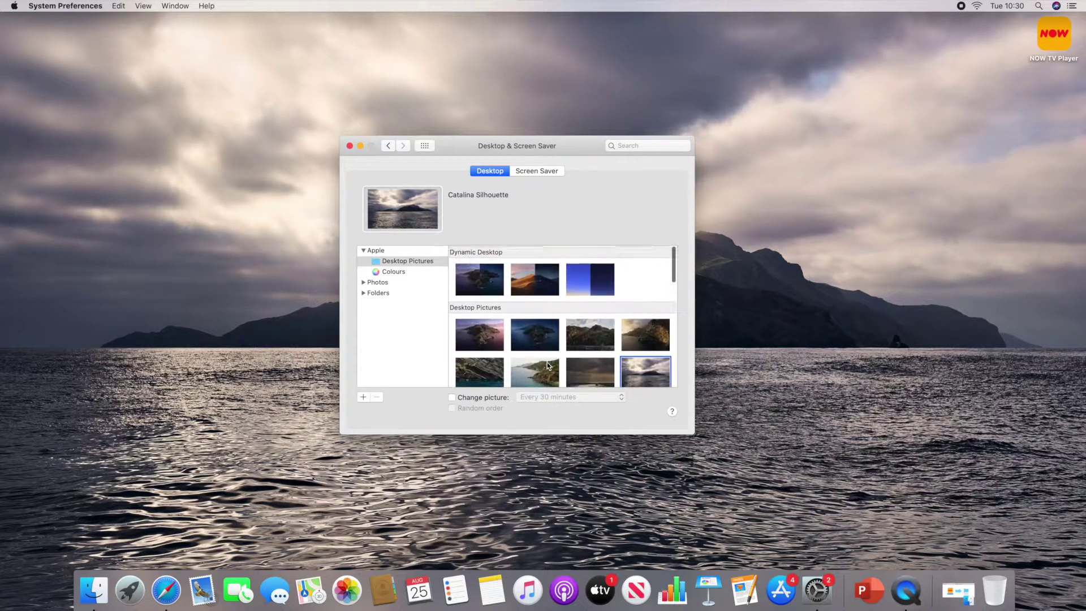
click(491, 285)
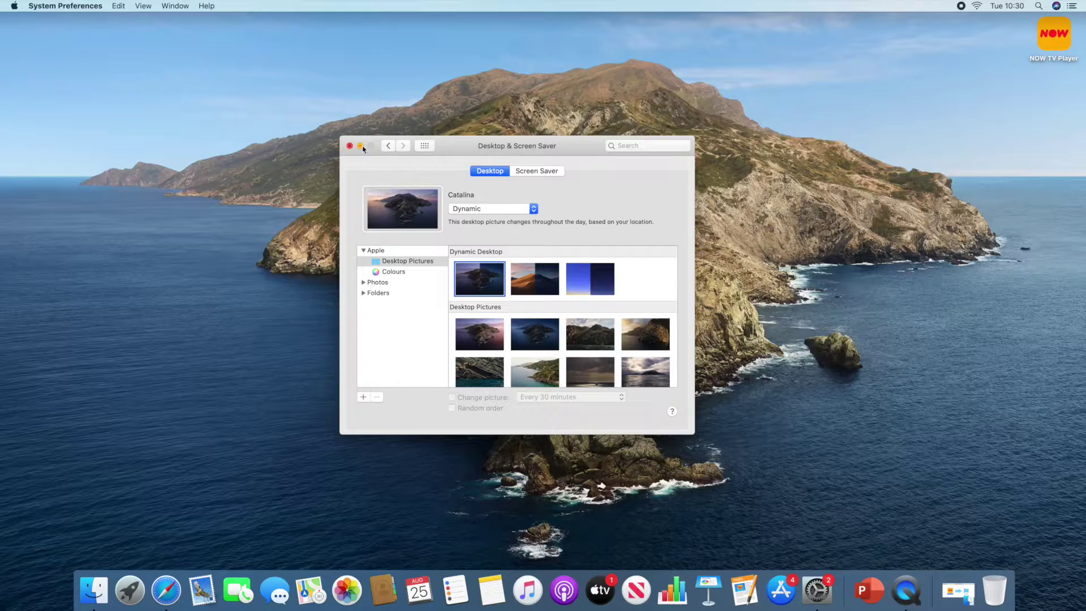
Step: Minimize and restore System Preferences, then quit it from its application menu
click(361, 147)
click(982, 588)
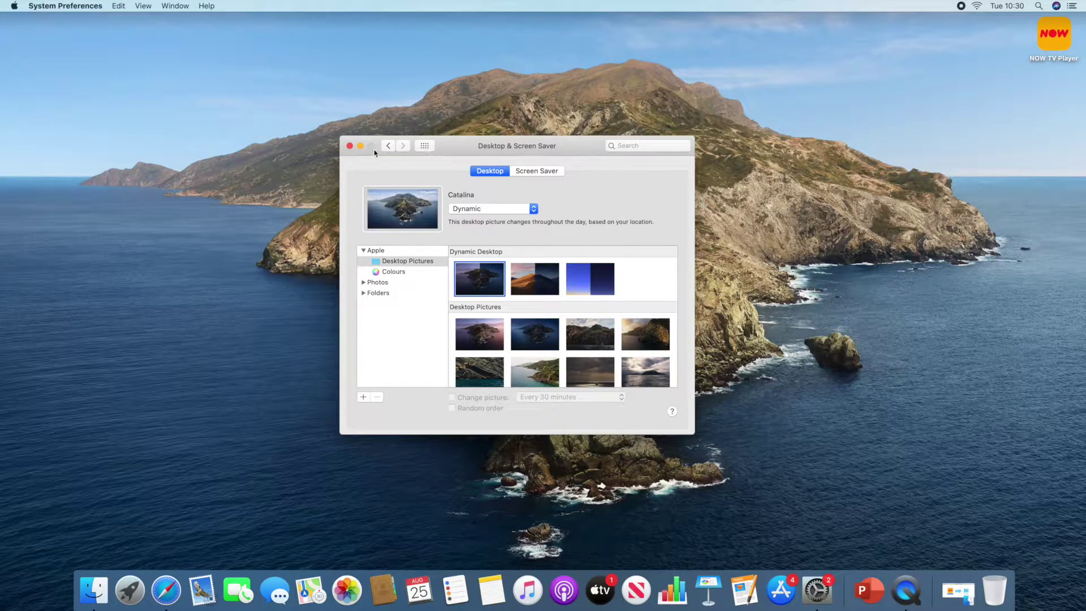
key(super+l)
click(362, 146)
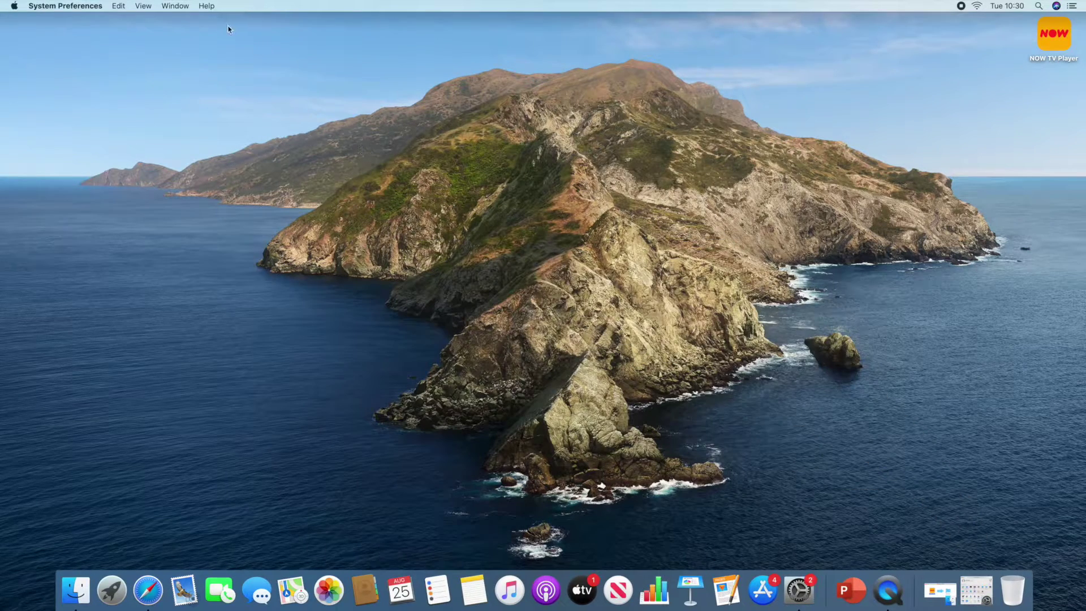
click(48, 6)
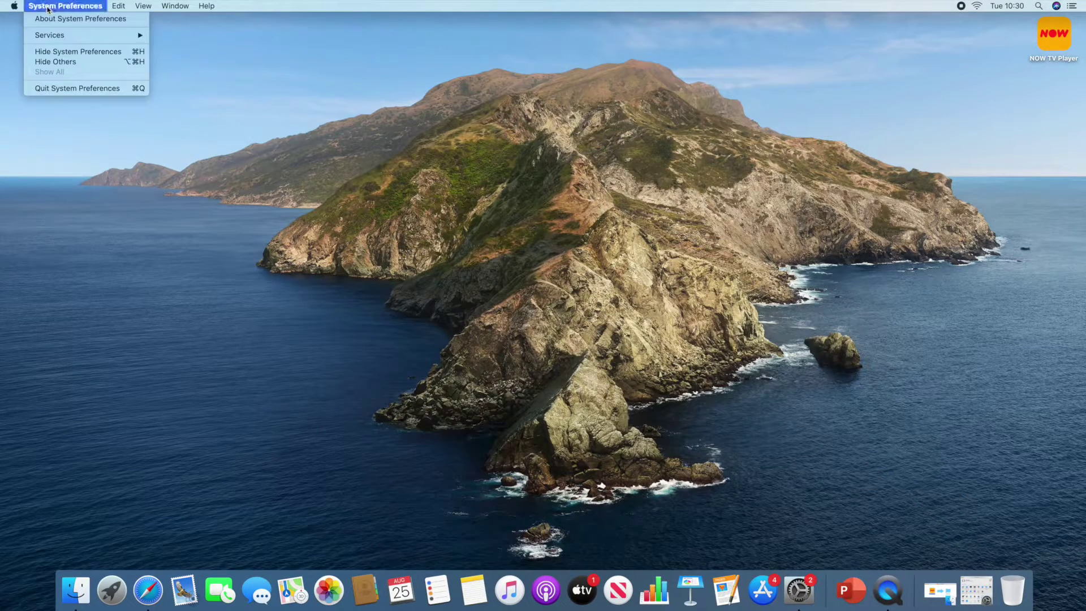
click(61, 89)
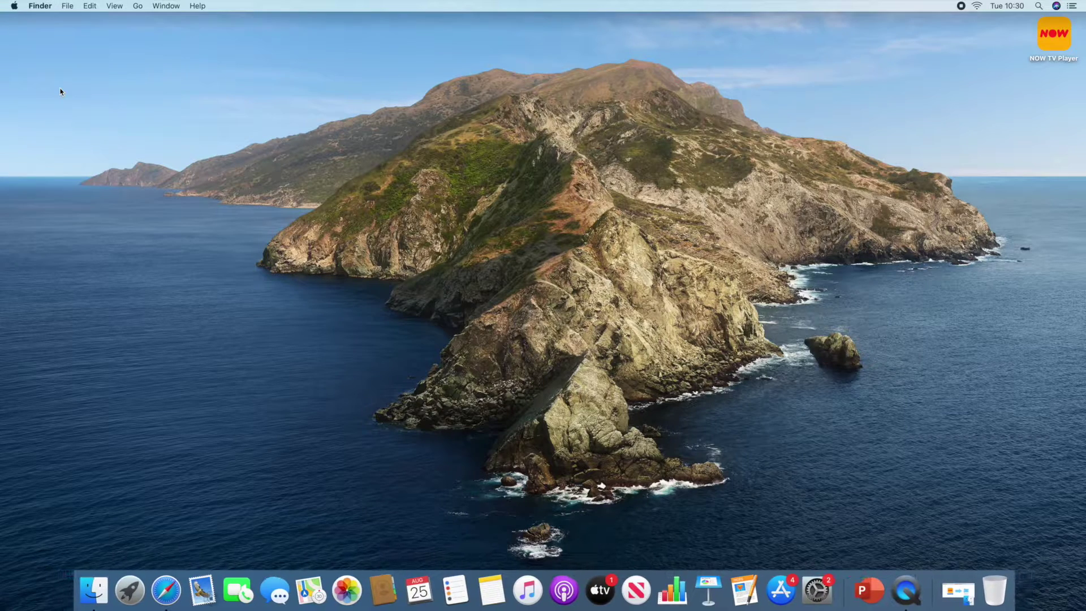
Step: Launch the App Store from the Apple menu and show its Discover page
click(14, 6)
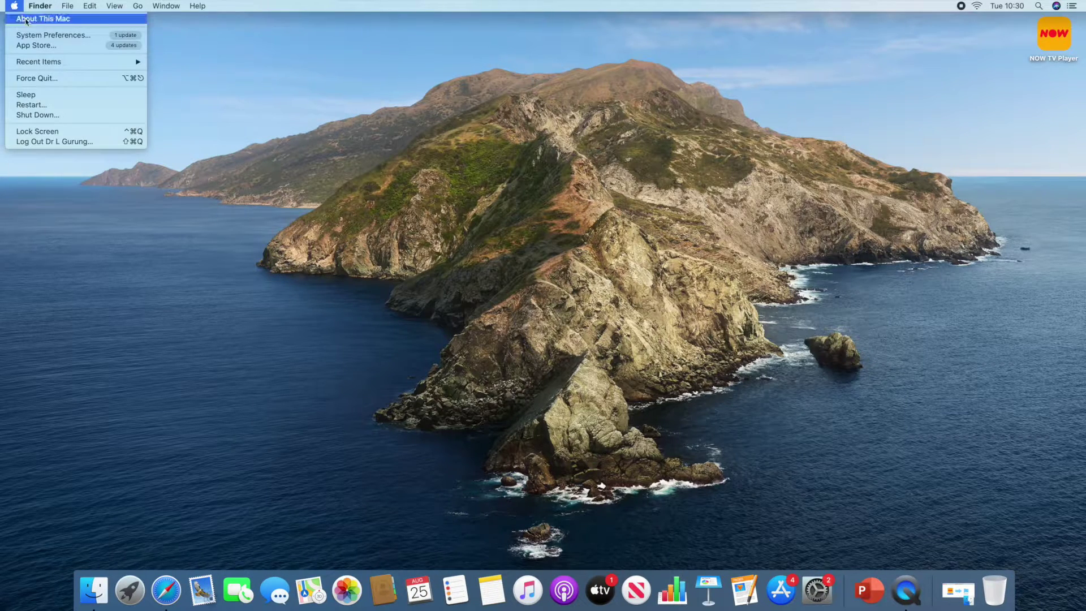
click(40, 46)
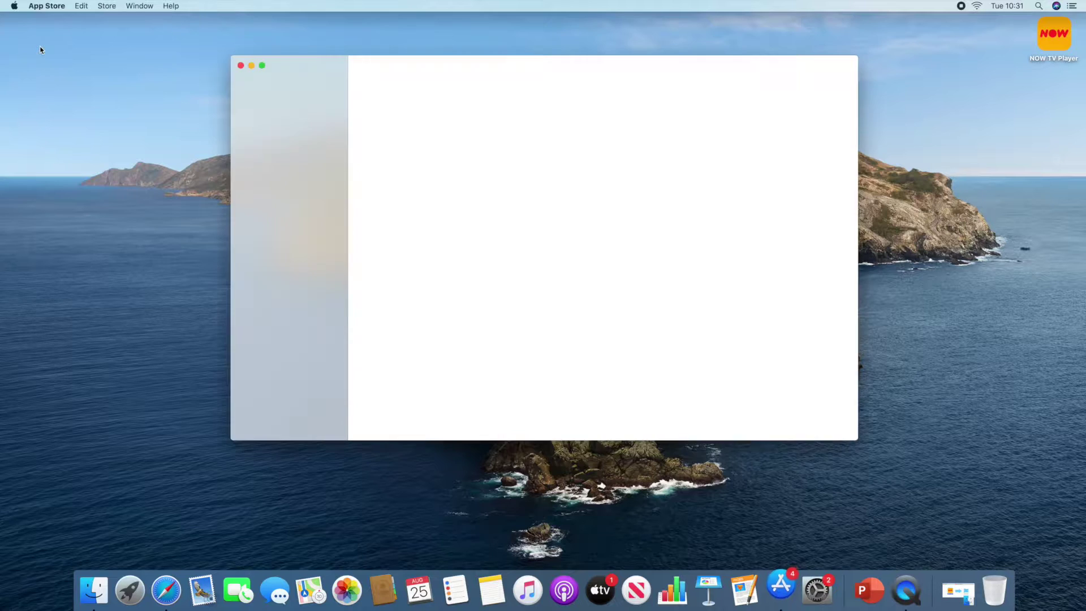
click(291, 115)
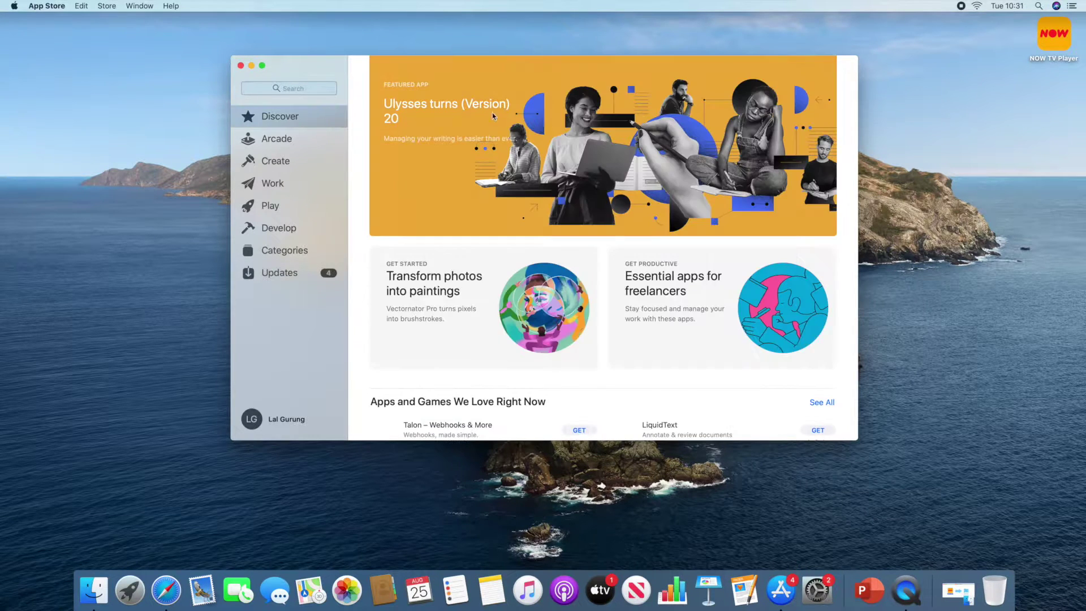
Step: Scroll through the featured, top free and top paid apps, then close the App Store
scroll(639, 346, down, 7)
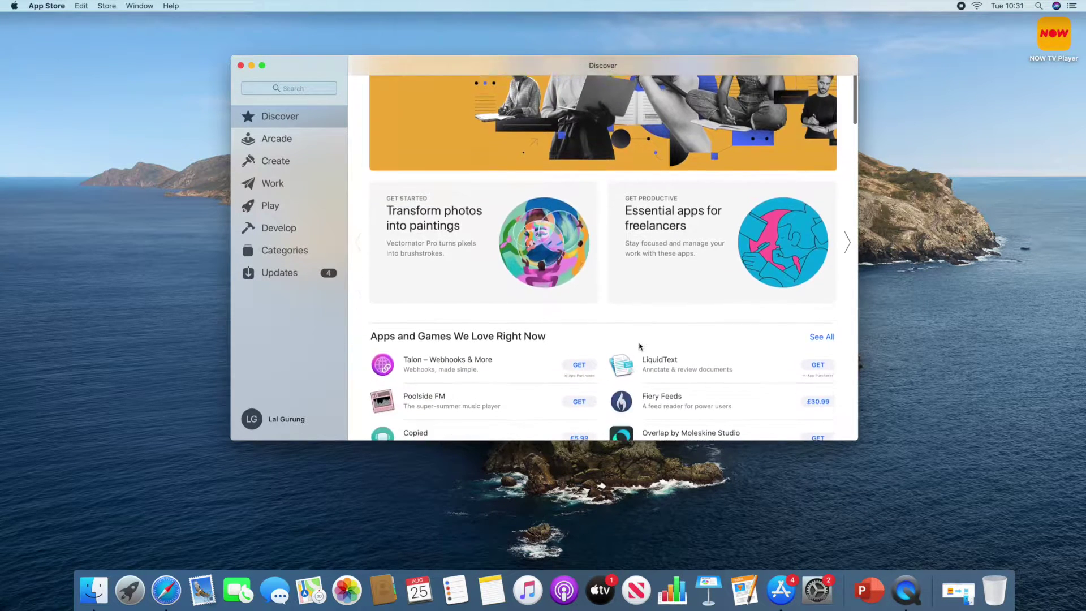
scroll(640, 346, down, 5)
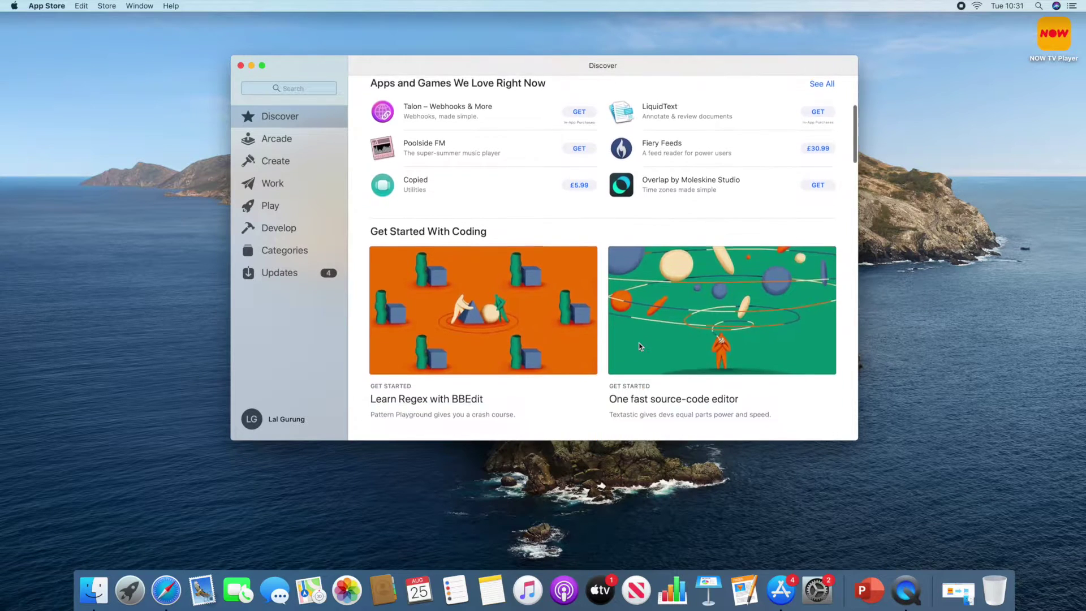
scroll(639, 346, up, 2)
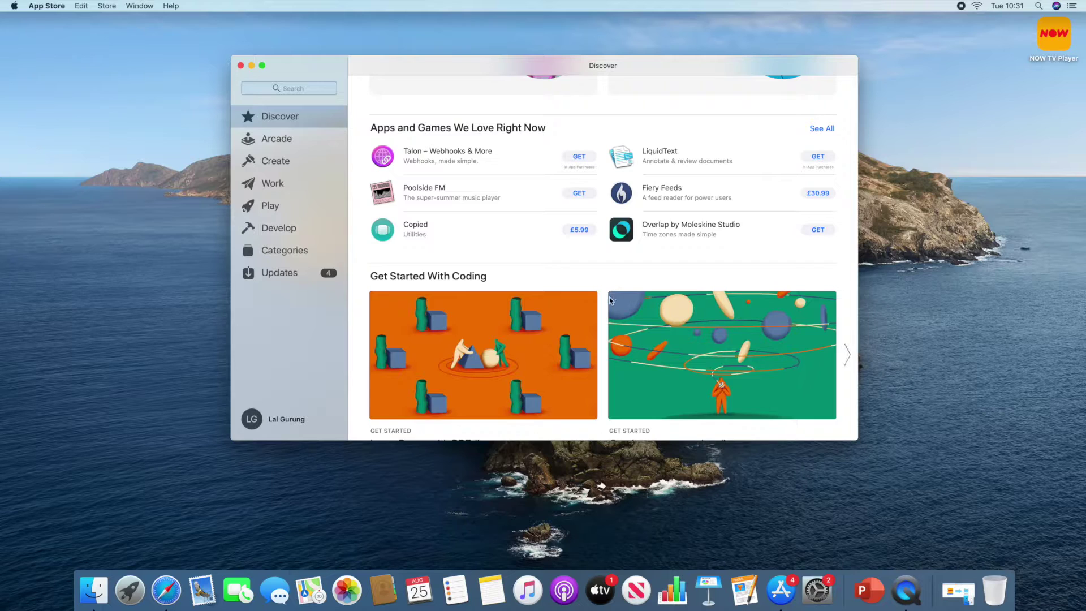
scroll(603, 313, down, 5)
scroll(604, 313, down, 10)
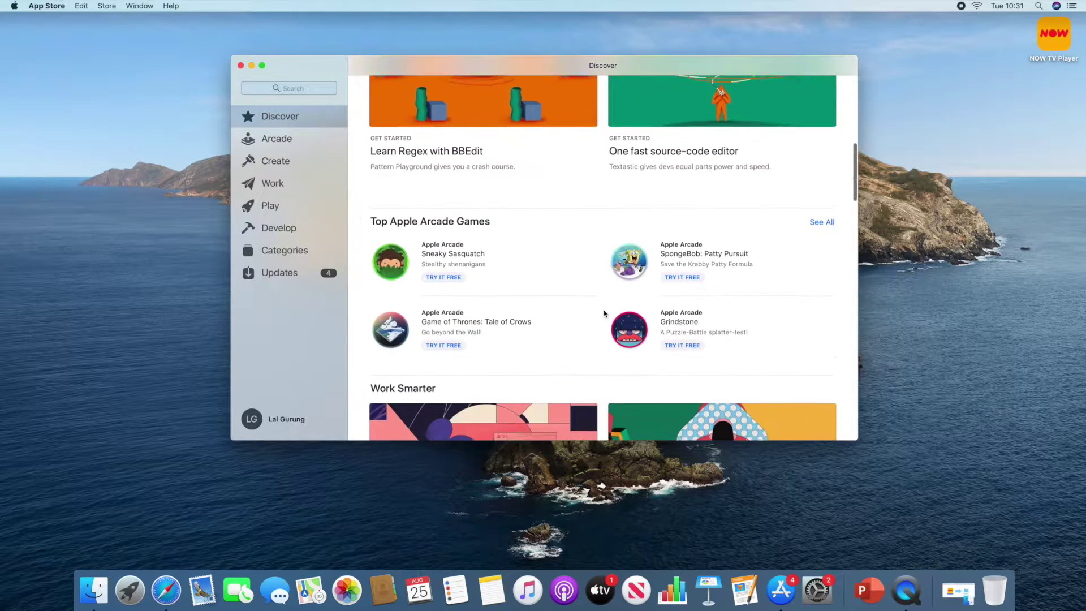
scroll(604, 312, down, 2)
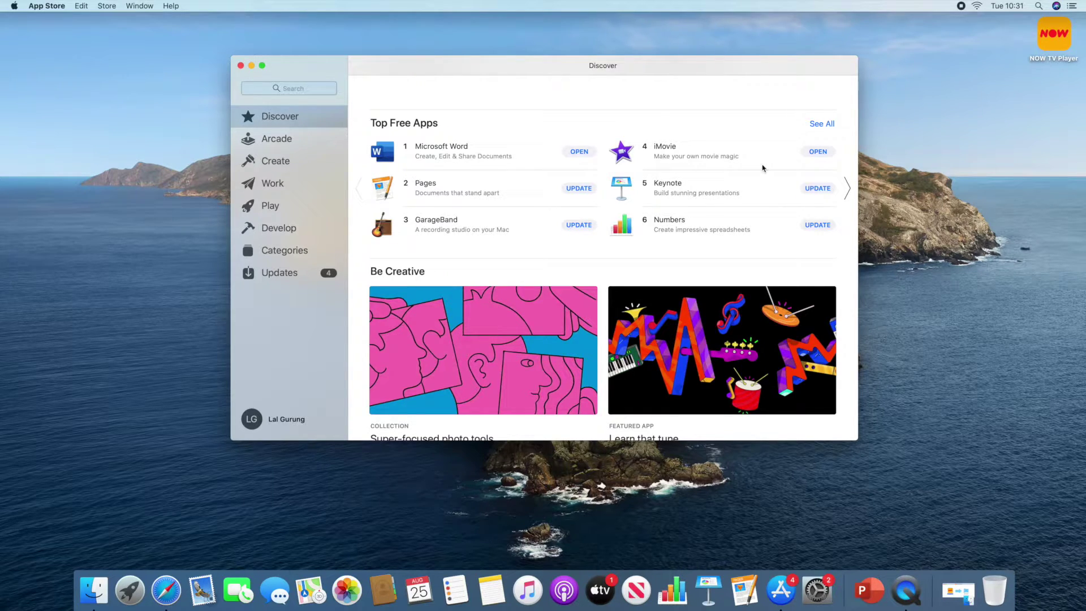
scroll(739, 214, down, 5)
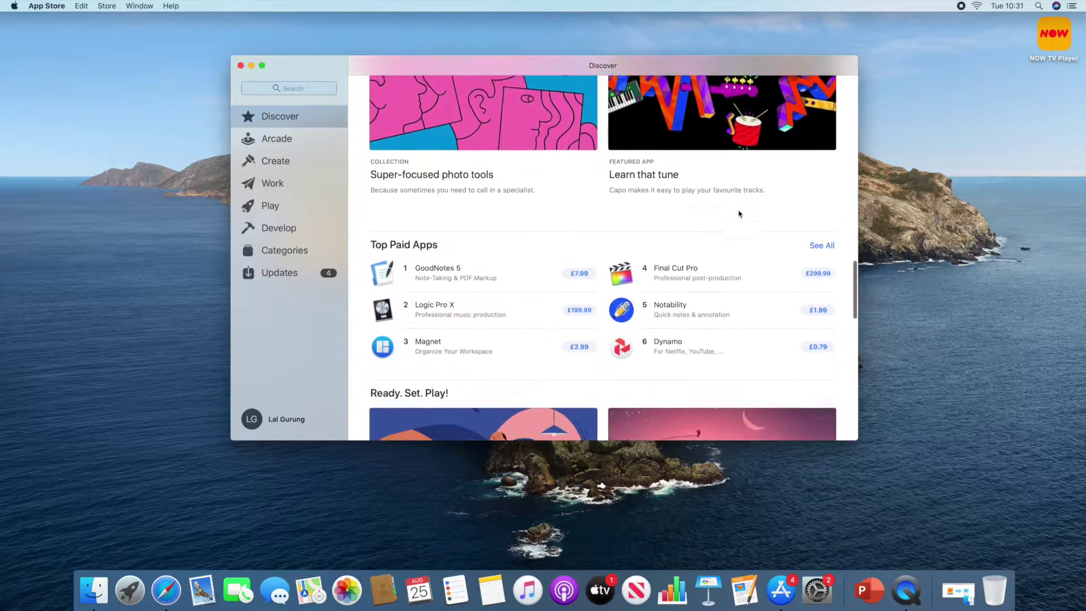
scroll(739, 214, down, 8)
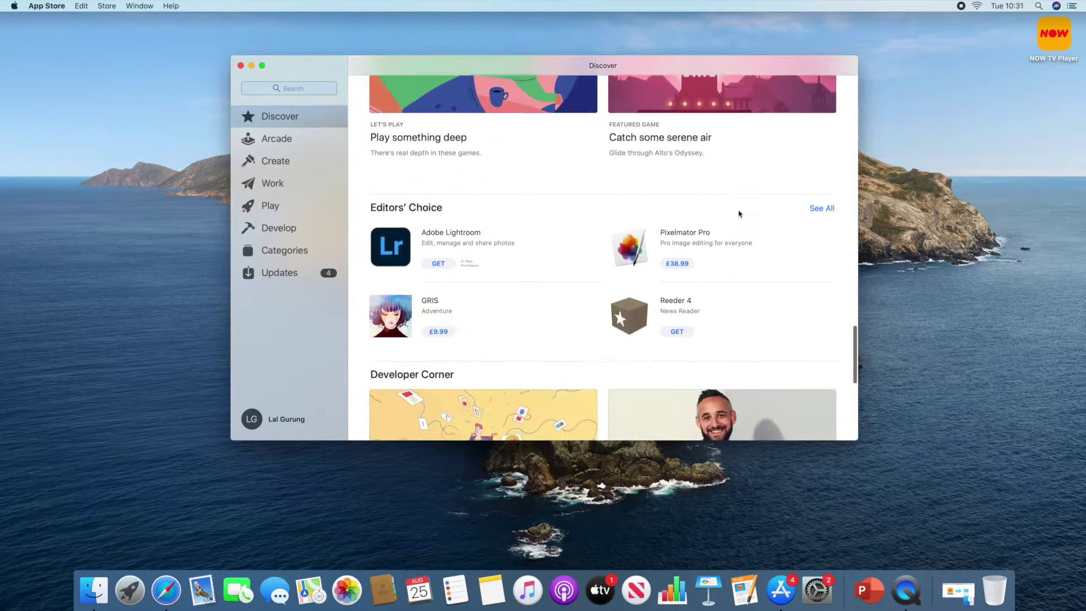
scroll(739, 213, down, 5)
scroll(739, 213, up, 7)
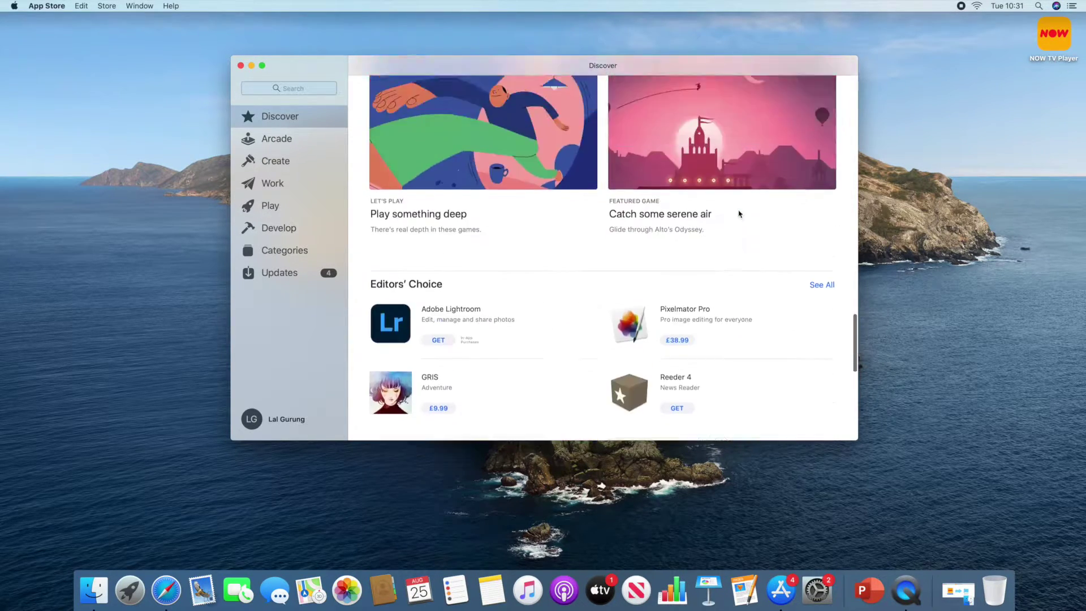
scroll(739, 214, up, 10)
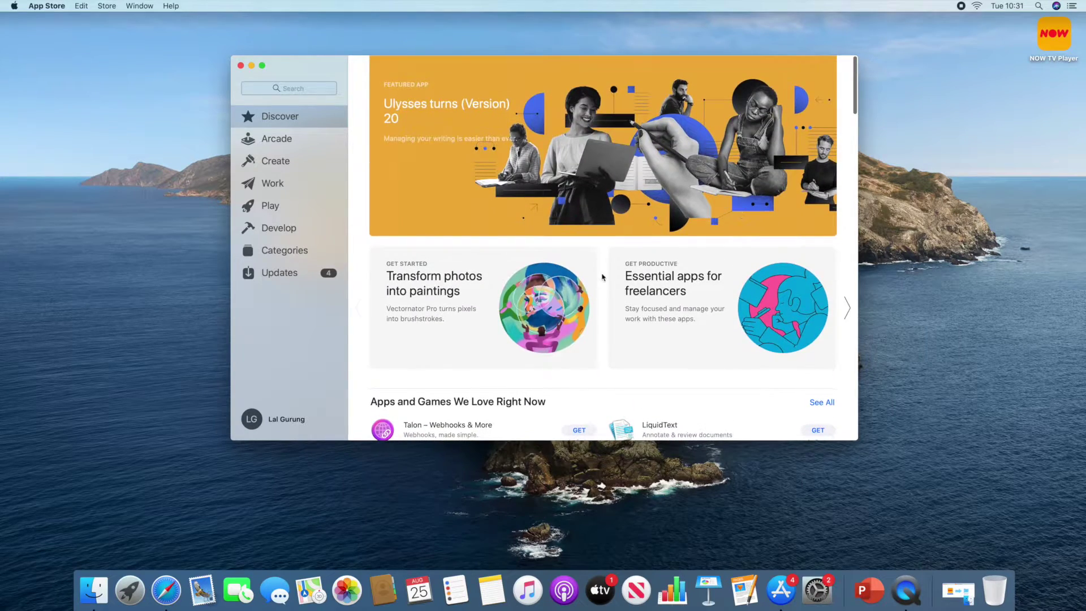
click(241, 66)
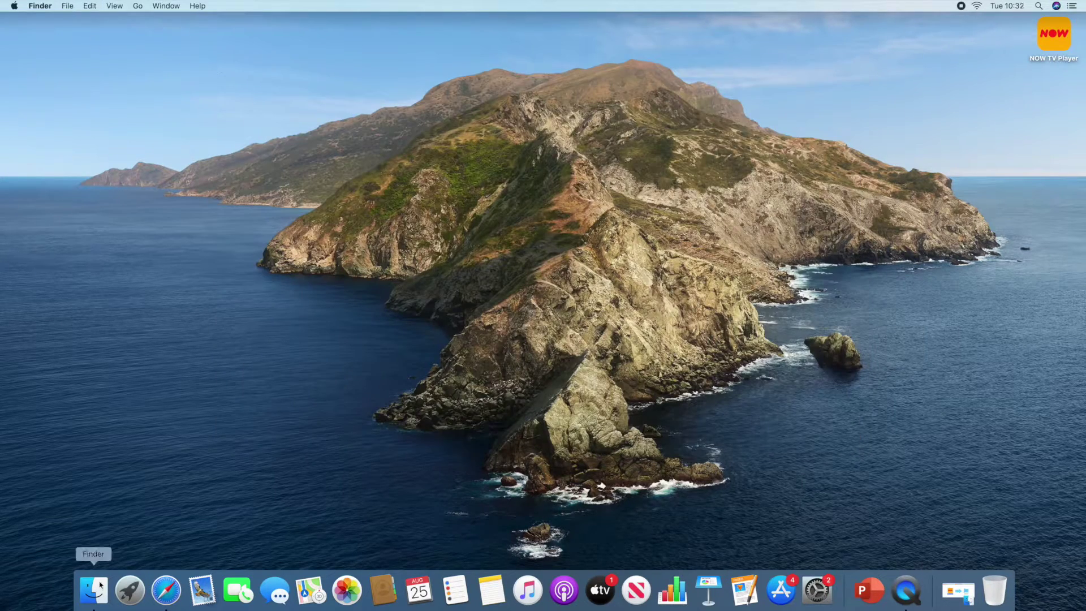
Step: Browse both Launchpad app pages, exit without launching anything, and open Finder on Recents
click(139, 593)
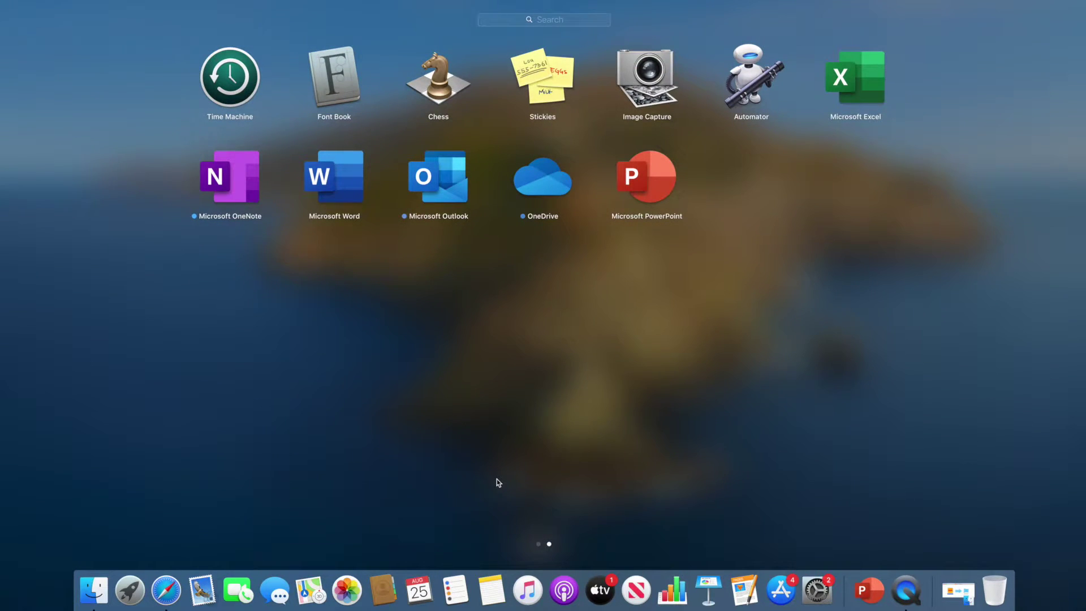
key(Left)
key(Left)
key(Left)
key(Left)
key(Left)
key(Left)
key(Left)
key(Left)
key(Left)
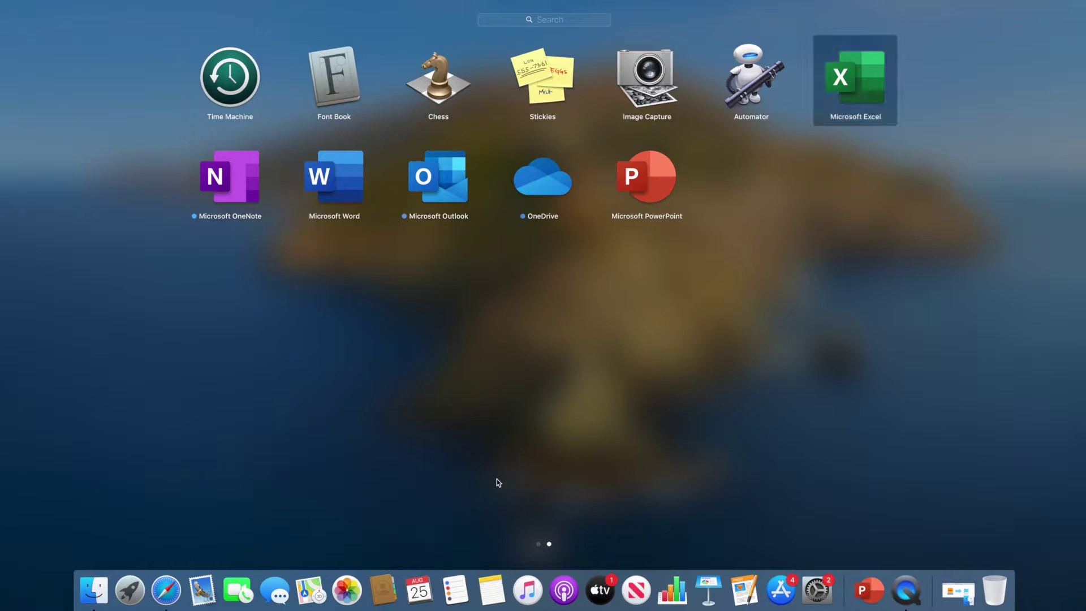
key(Left)
key(Left)
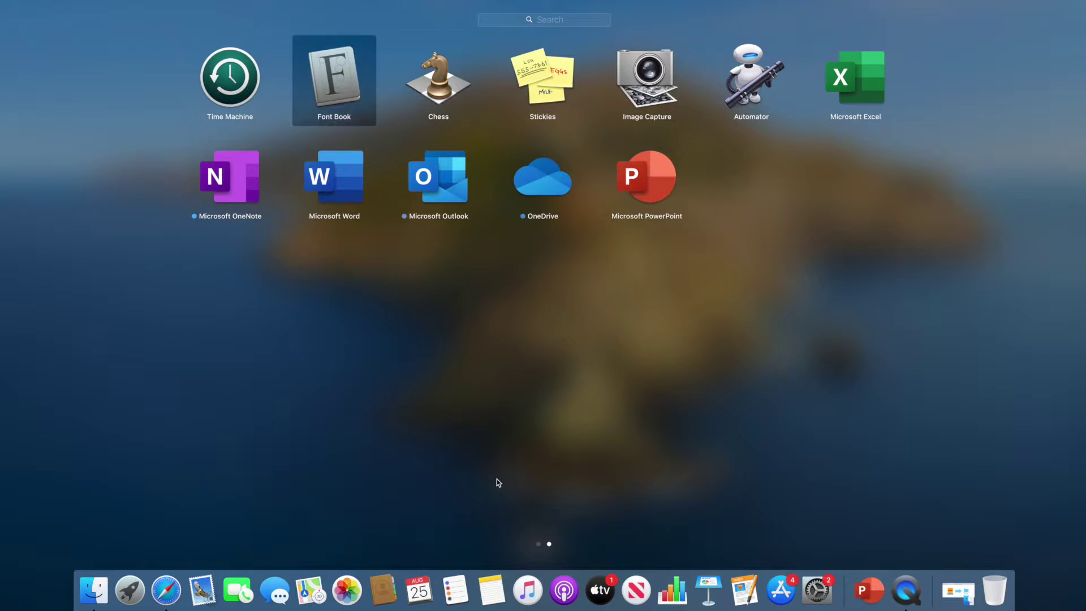
click(538, 543)
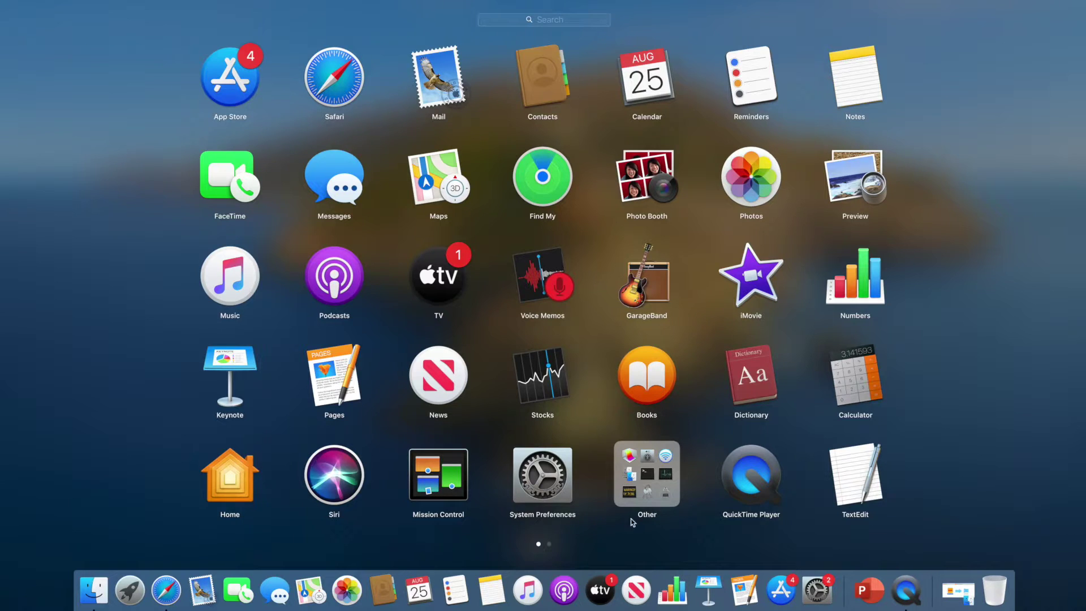
key(Right)
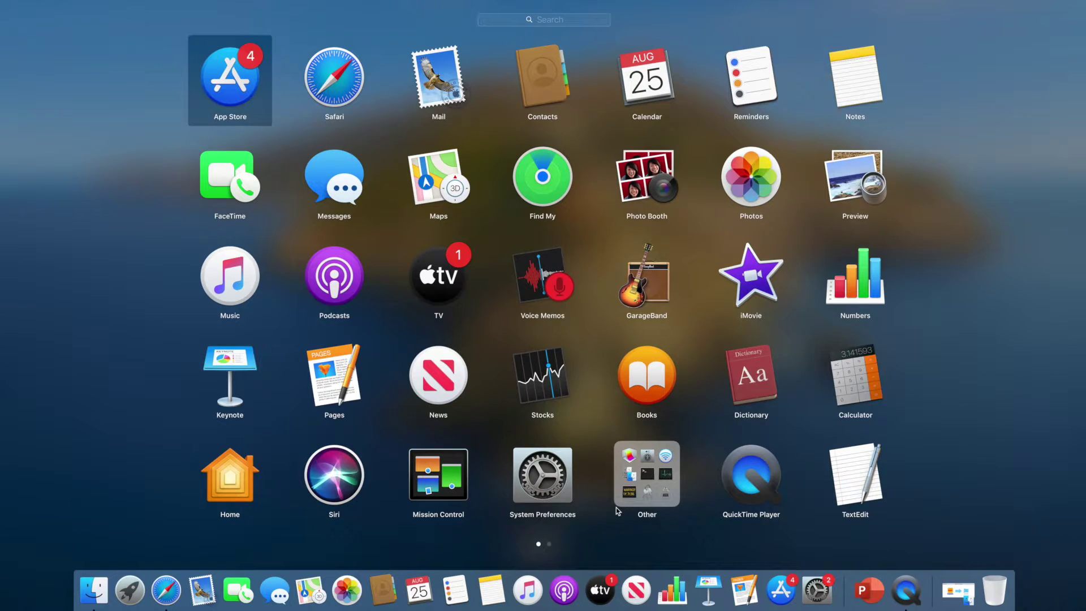
click(550, 544)
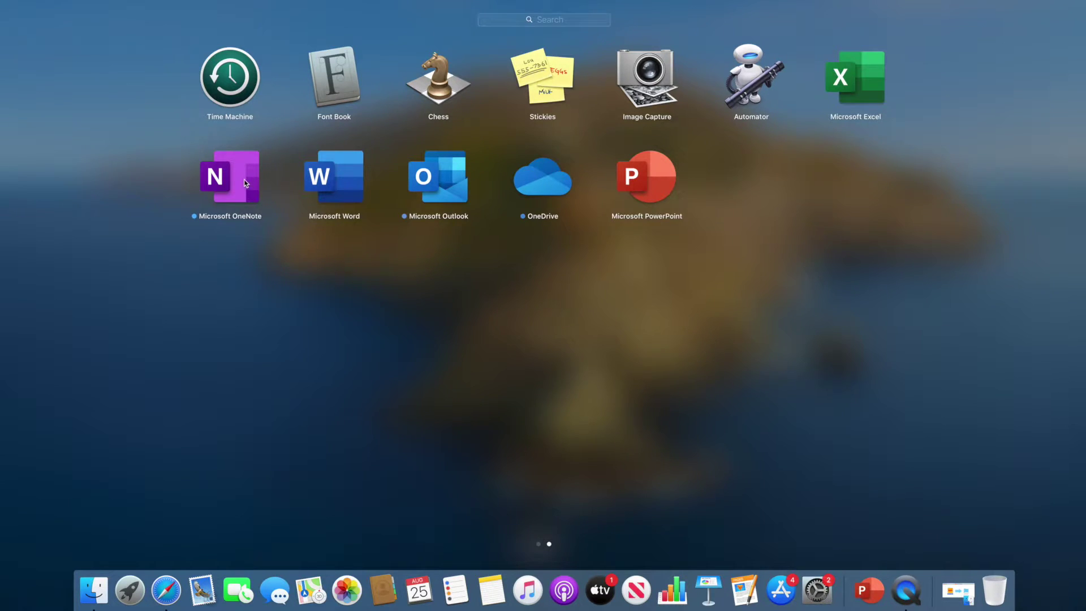
click(63, 447)
click(112, 590)
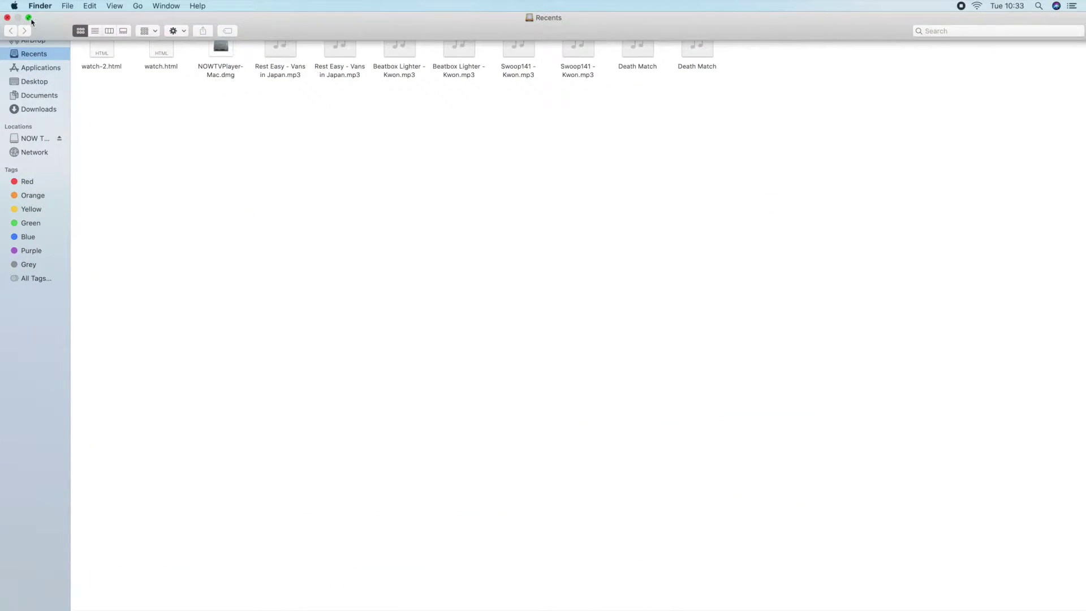
Step: Exit full screen and view the Applications, Desktop, Documents and Downloads folders
click(31, 20)
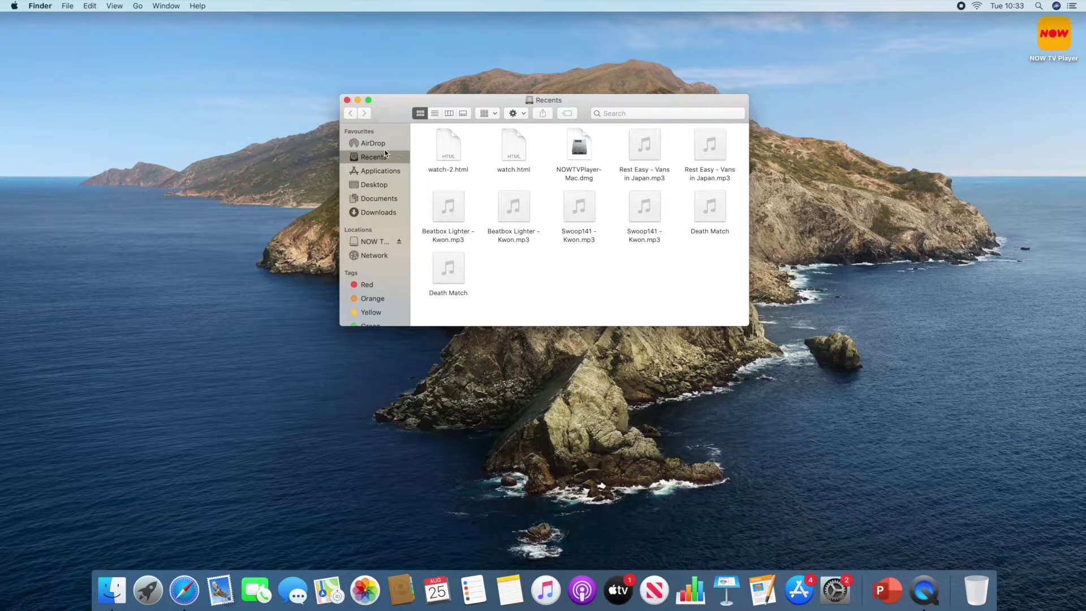
click(389, 171)
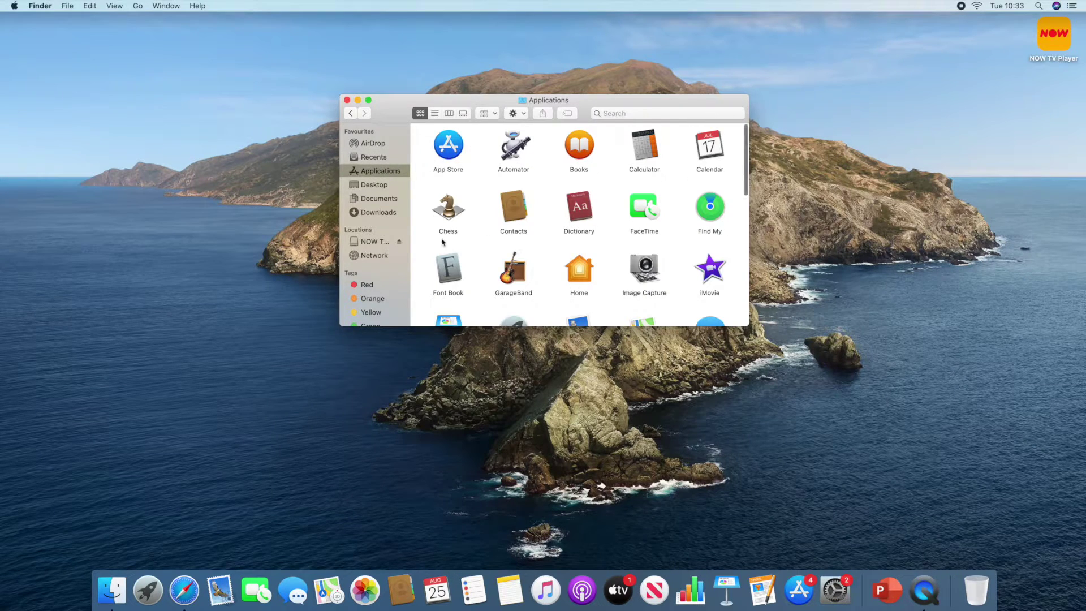
click(397, 185)
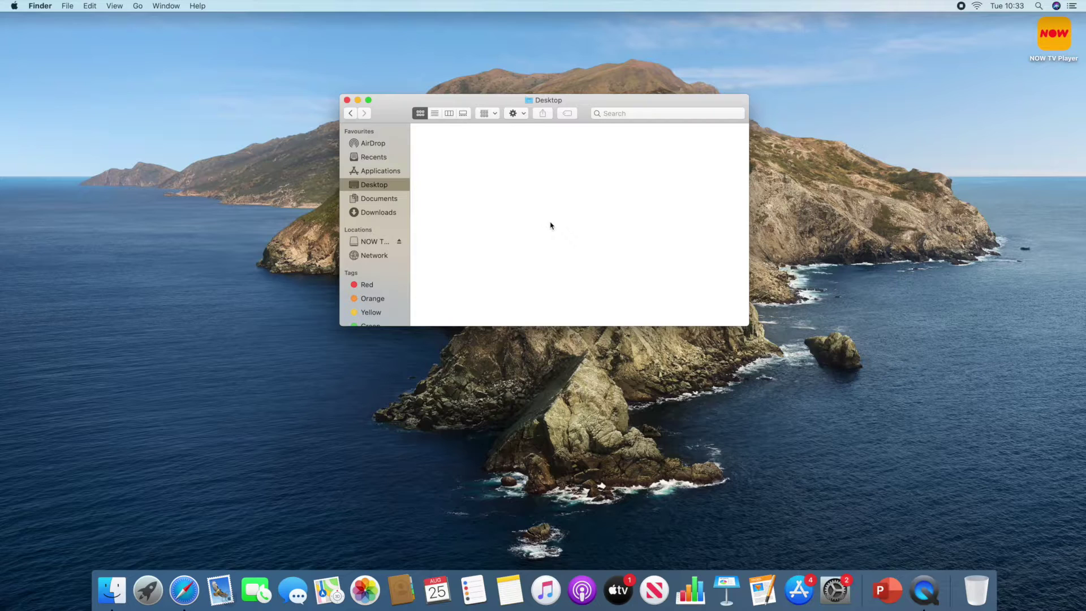
click(403, 200)
click(390, 213)
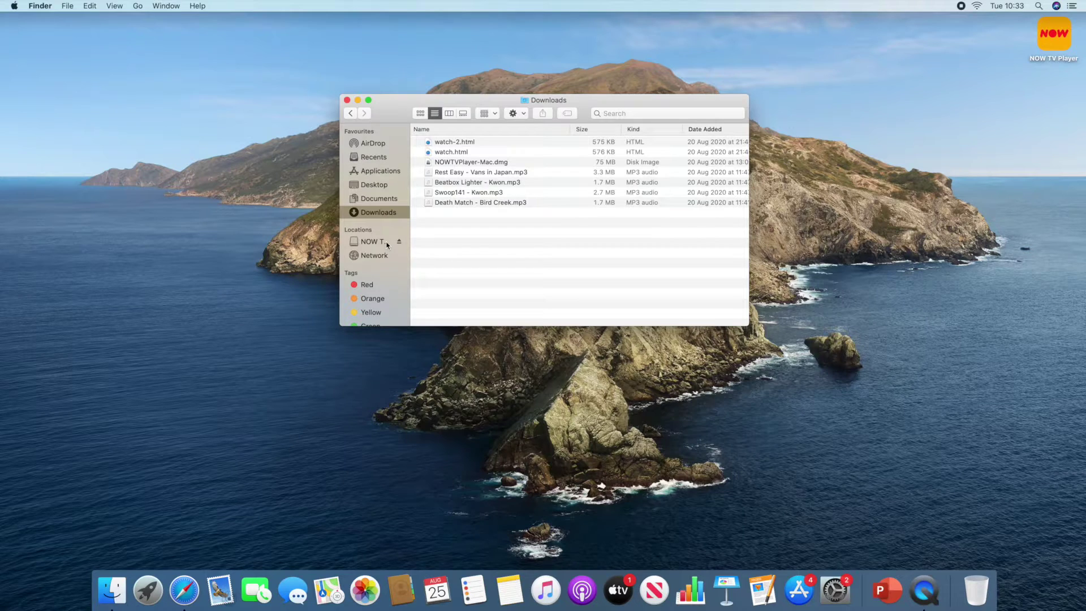
scroll(388, 237, down, 3)
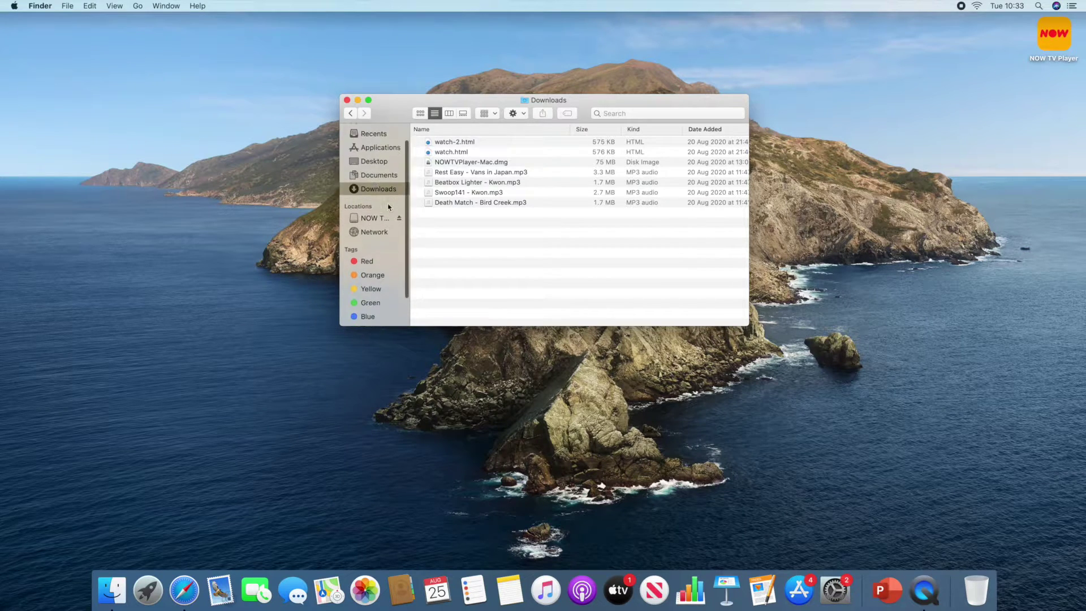
scroll(388, 206, up, 3)
scroll(390, 186, down, 3)
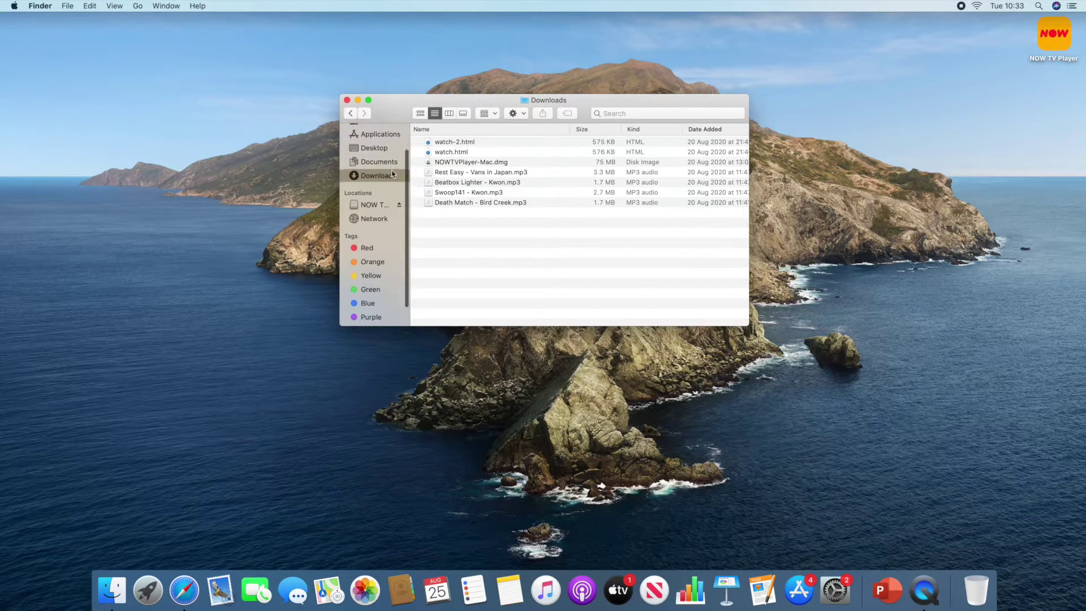
scroll(391, 151, up, 3)
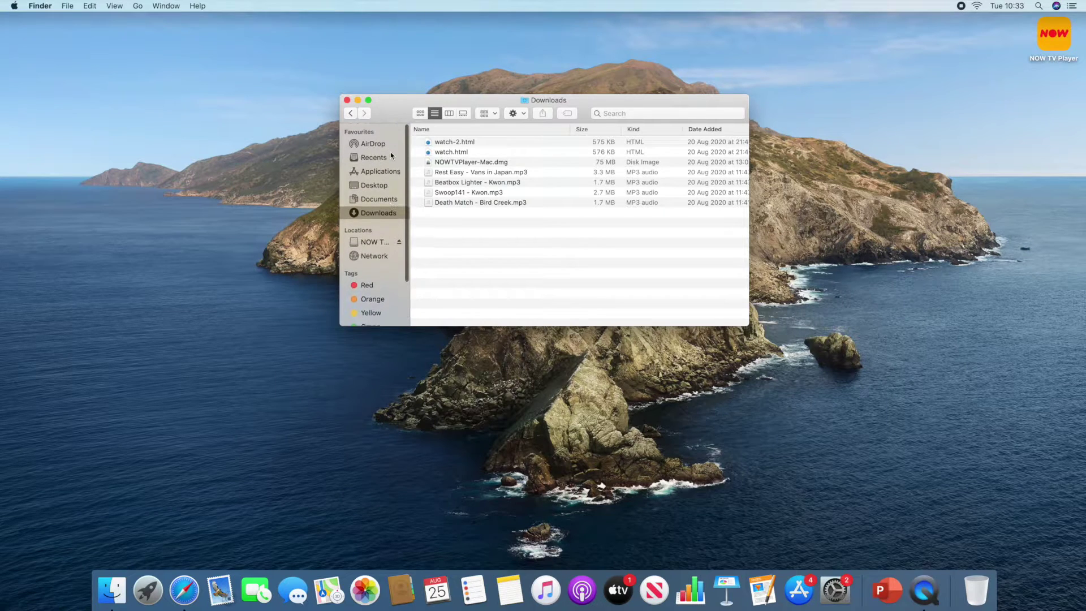
Step: Revisit Documents, Desktop and Applications, check Recents and AirDrop, then close Finder
click(390, 198)
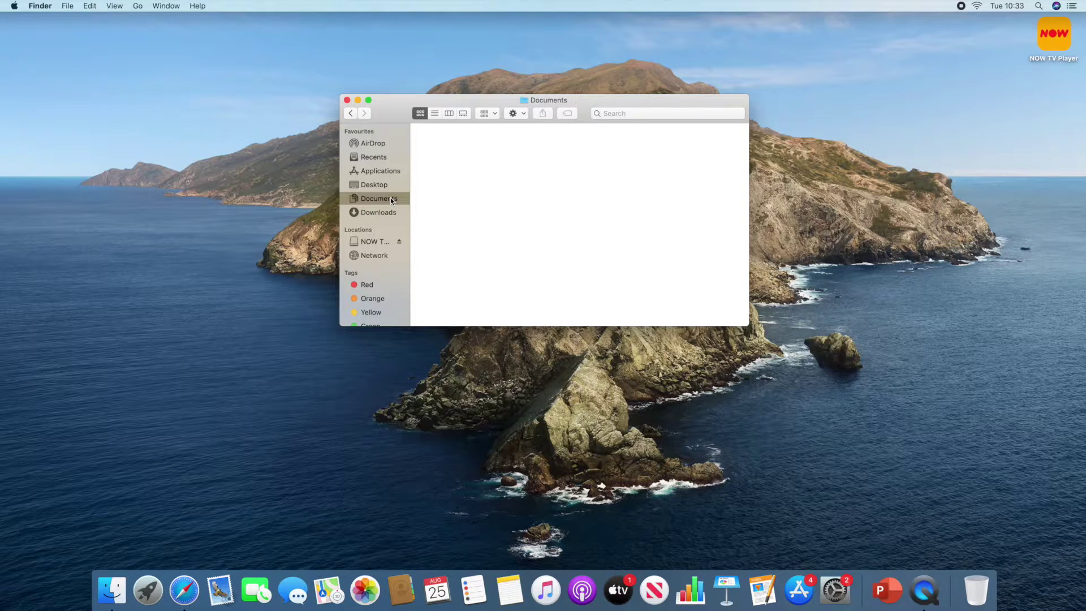
click(394, 188)
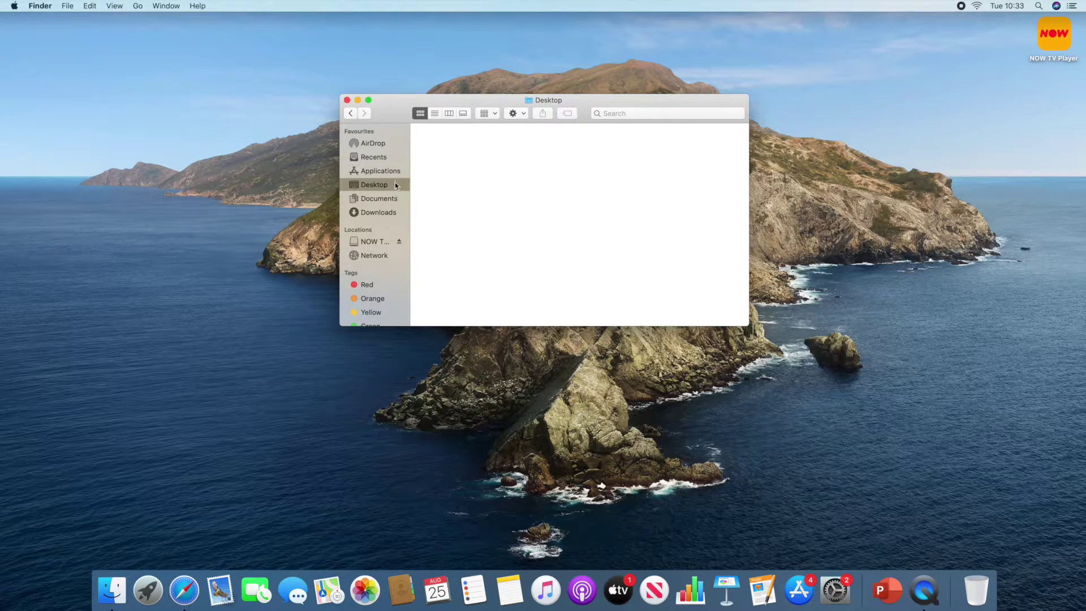
click(392, 173)
click(380, 158)
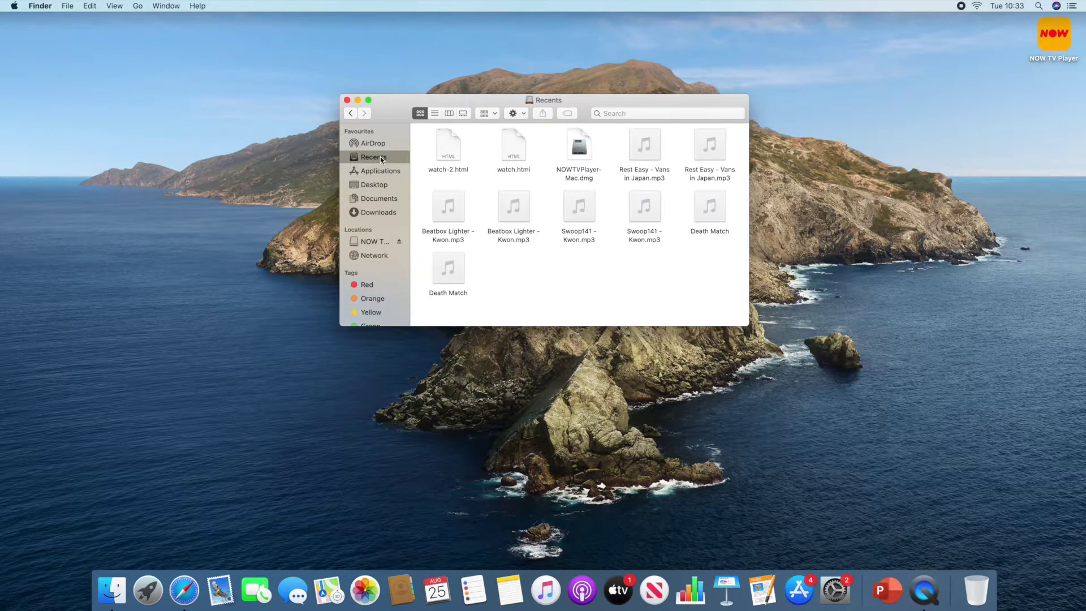
click(382, 147)
click(347, 100)
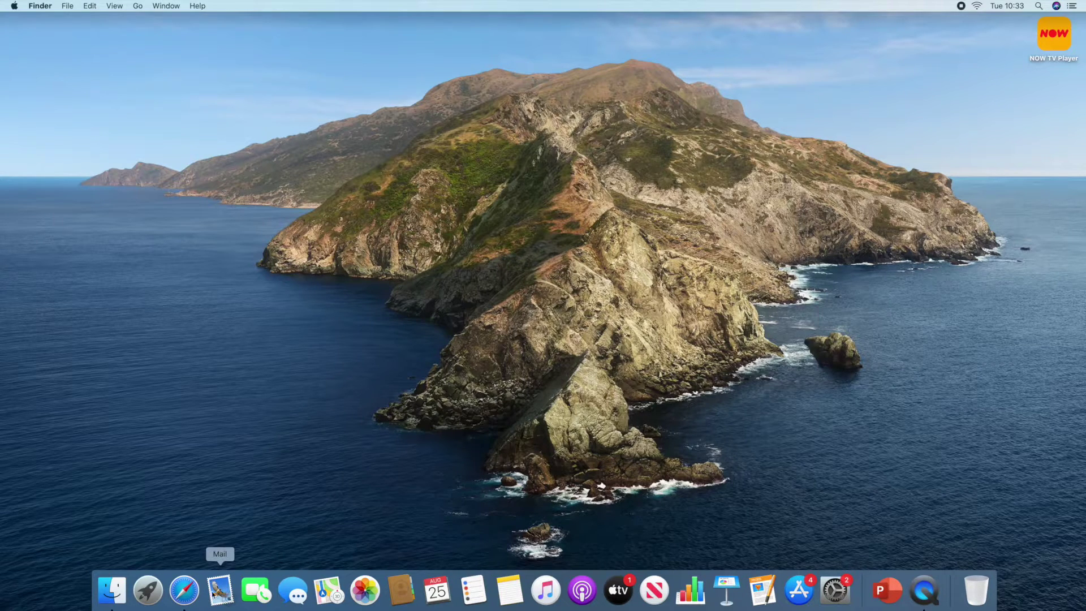
Step: Open Messages, then launch Safari and load the YouTube website
click(292, 593)
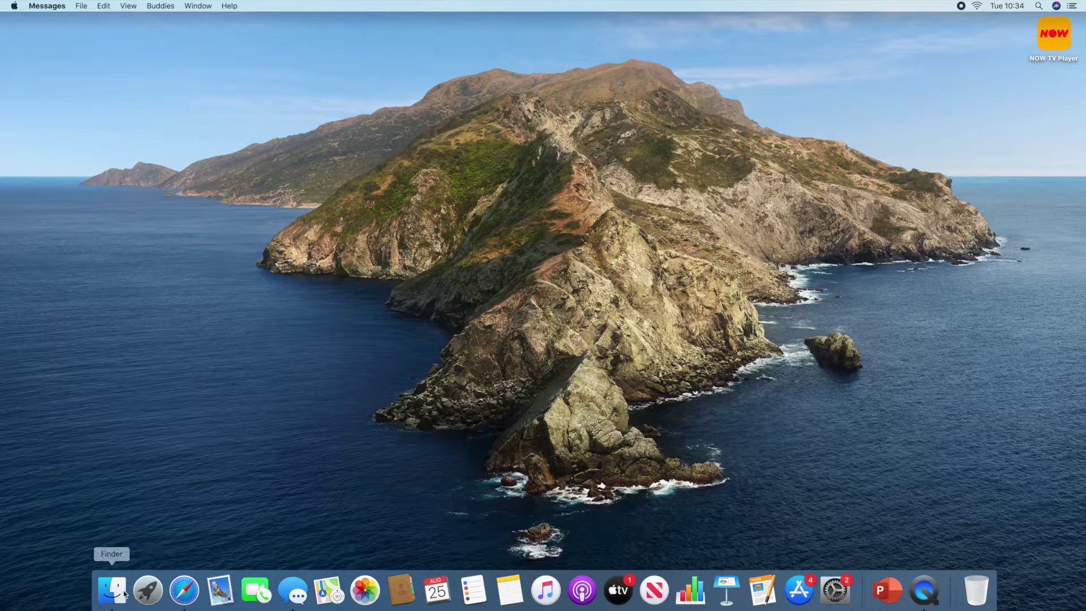
click(187, 592)
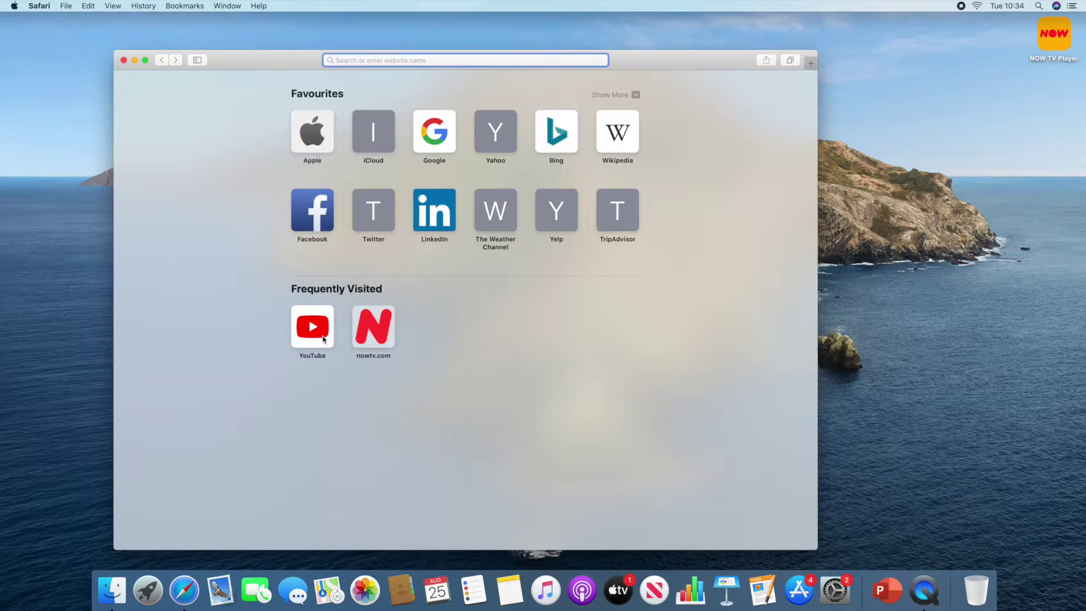
click(324, 339)
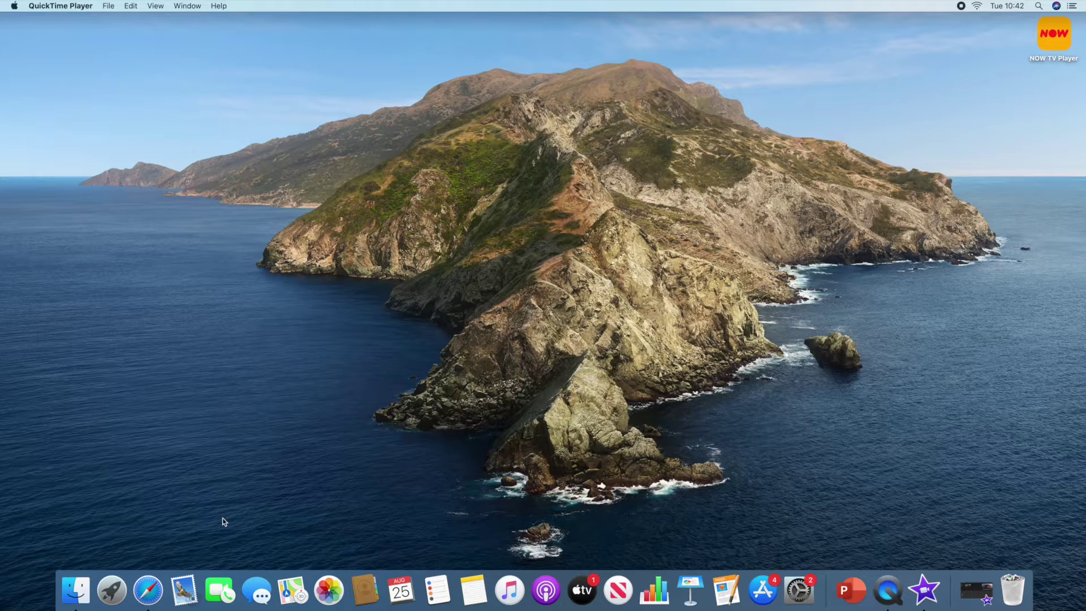
Step: Launch Safari from the Dock for a fresh window on the start page
click(151, 589)
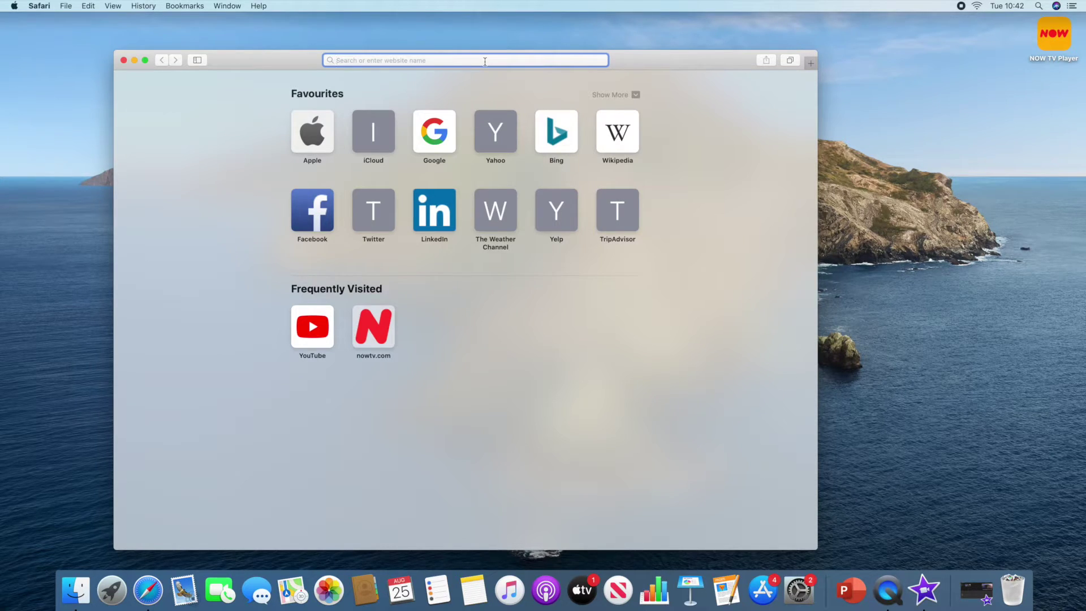
Step: Open BBC News via 'bbc news', search '1 GBP to USD', then go back to BBC News
text(bbc news)
key(Return)
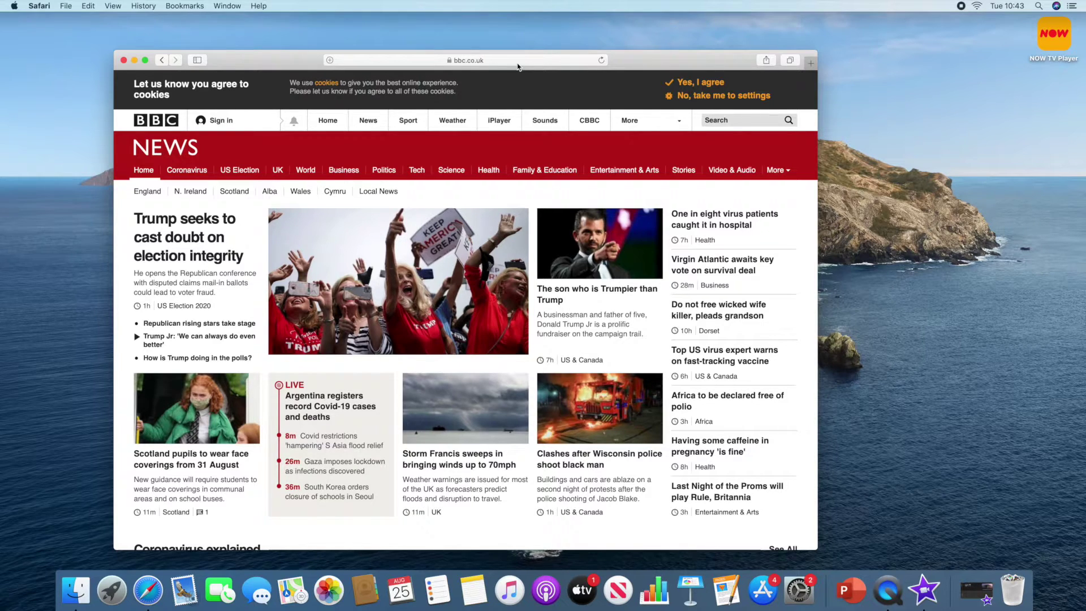
click(516, 63)
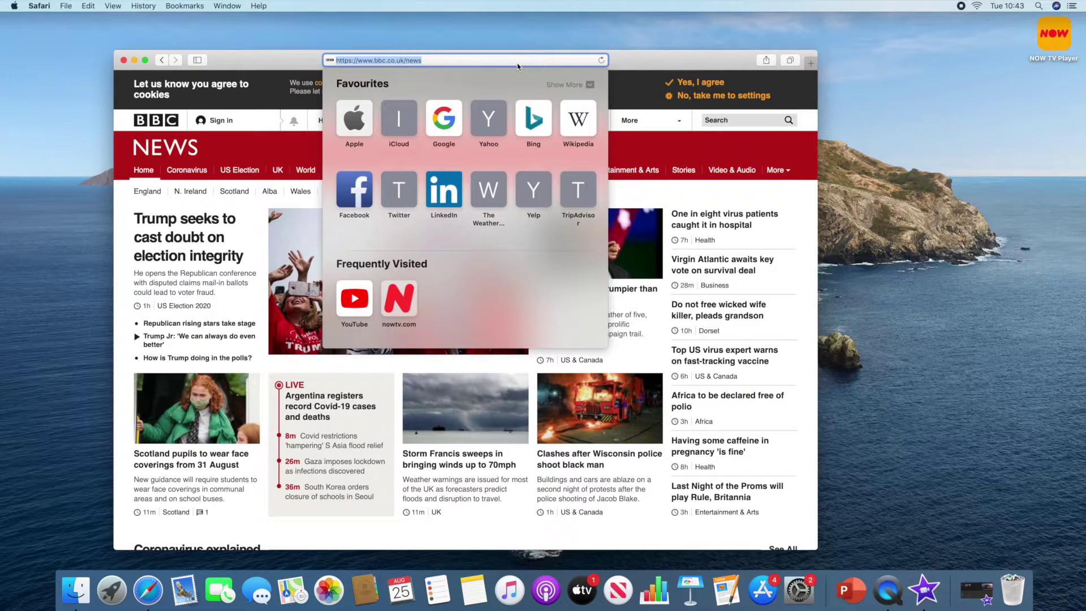
text(1 GBP to )
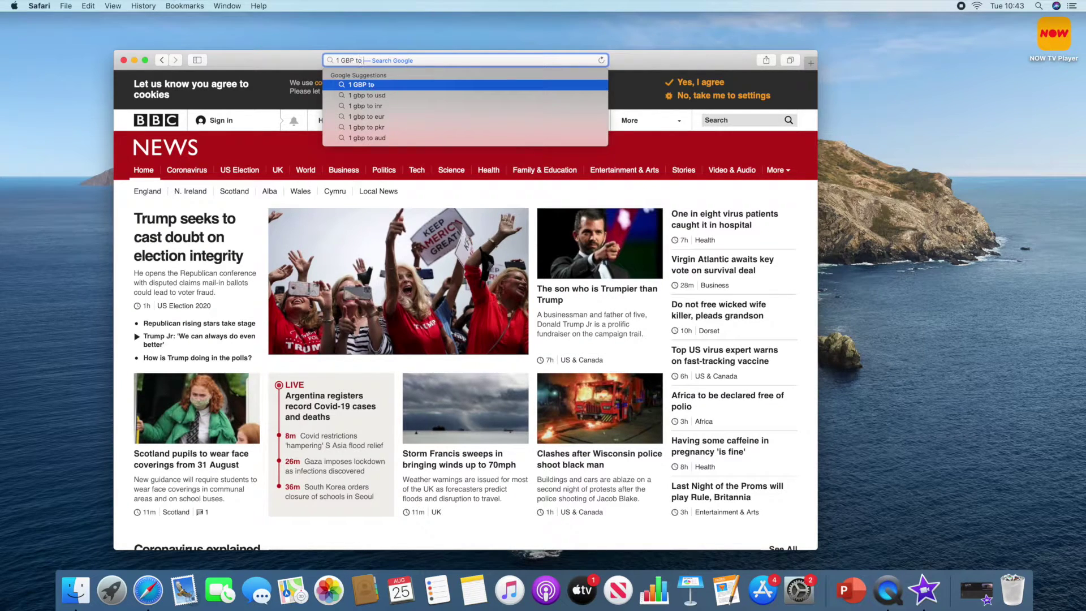
text(USD)
key(Return)
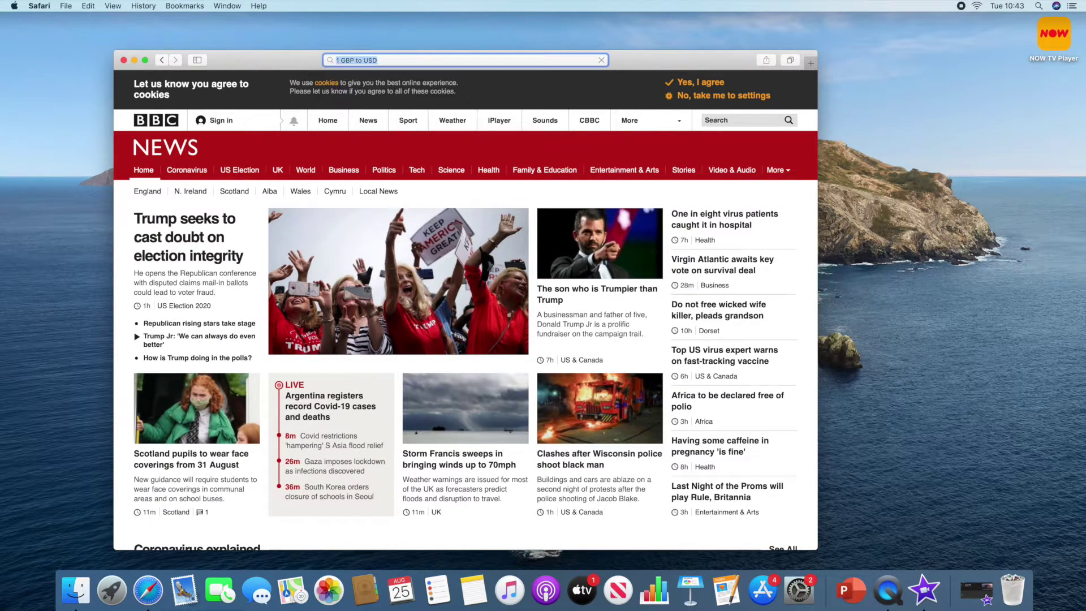
click(162, 61)
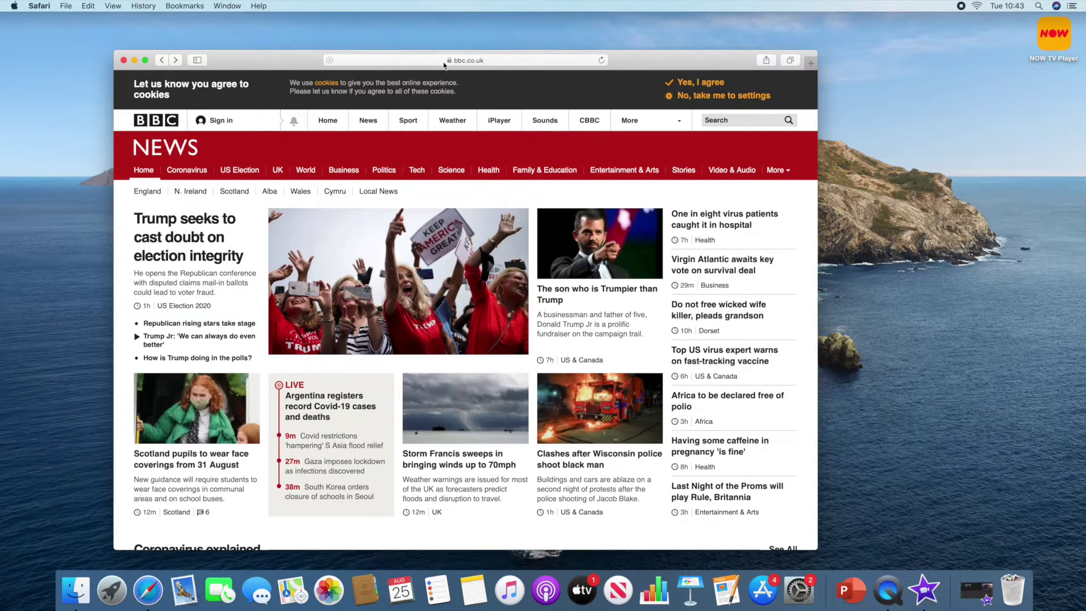
click(439, 60)
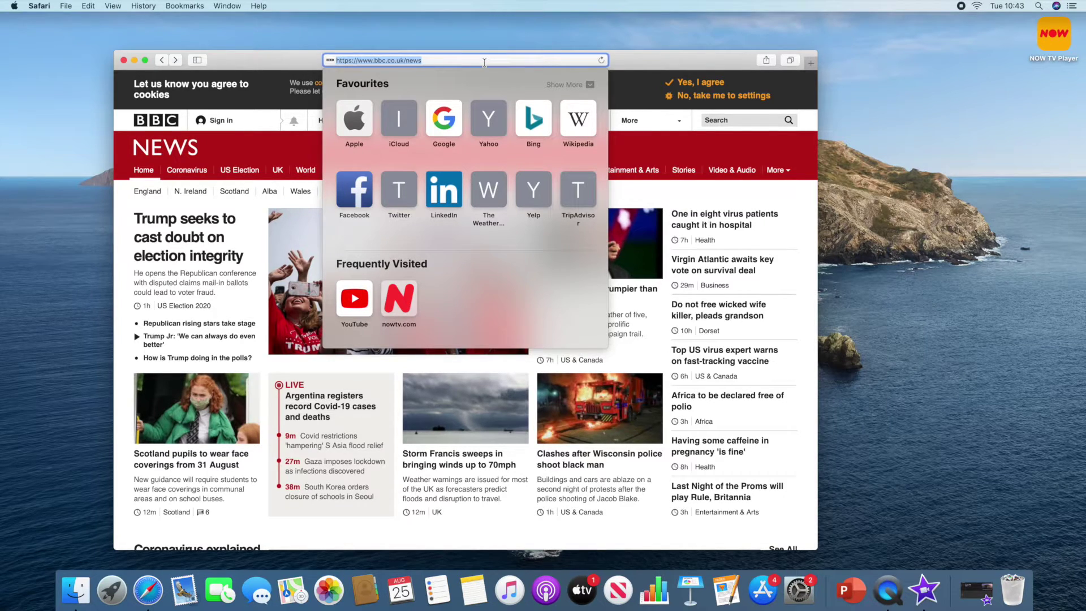
Step: Visit 'skysports', return to BBC News, then close the Safari window
text(skysports)
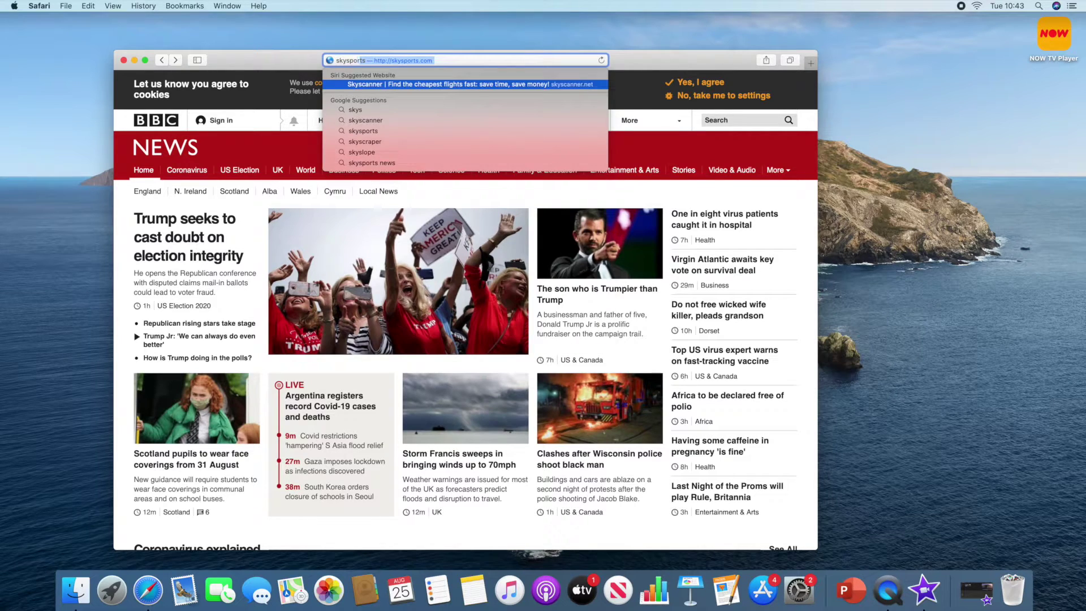
key(Return)
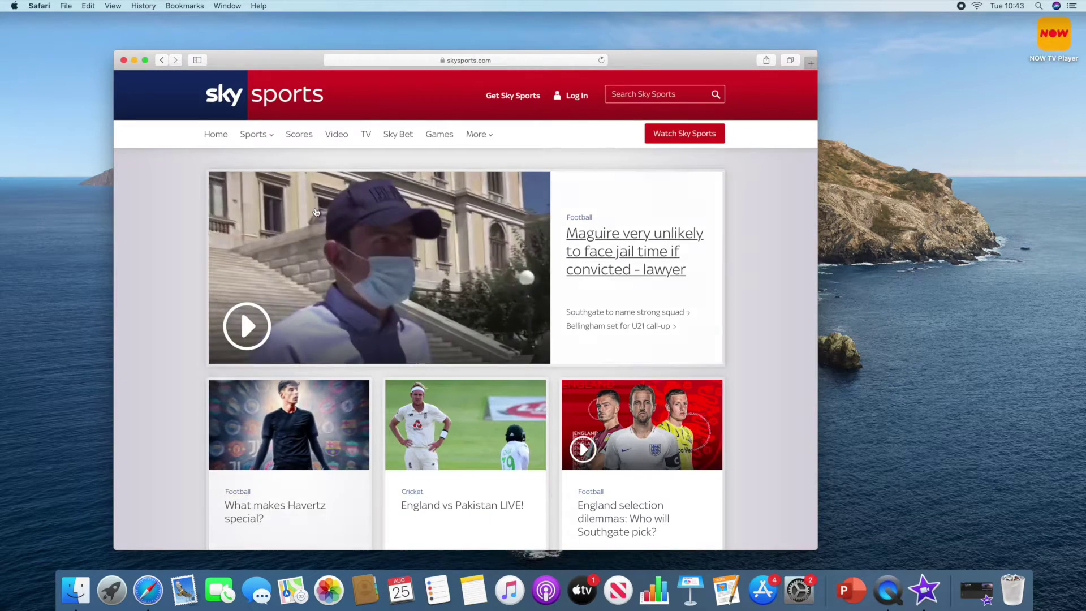
click(162, 61)
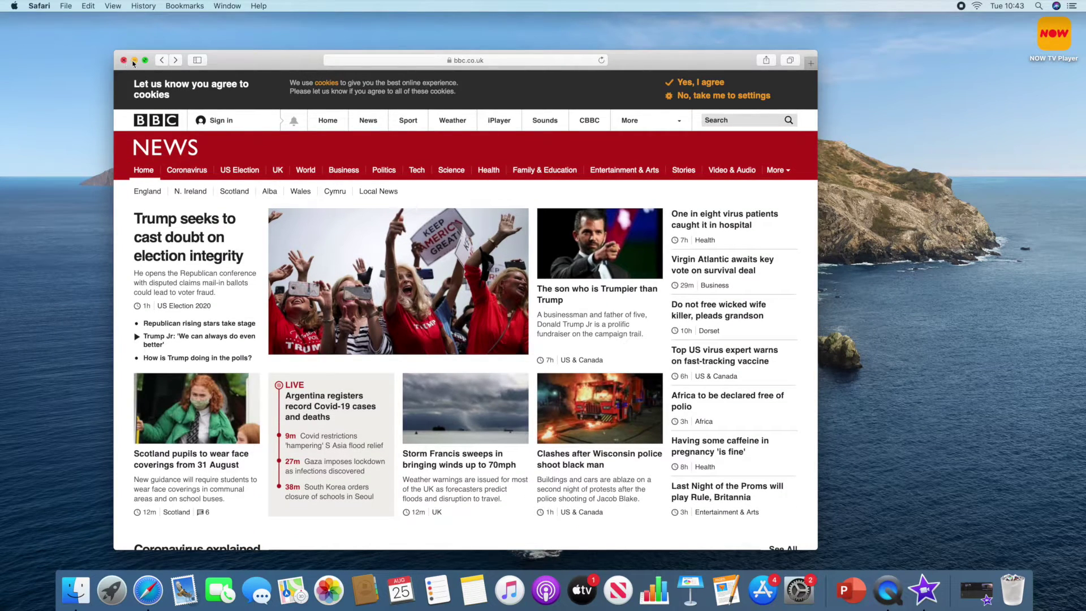
mouse_move(145, 62)
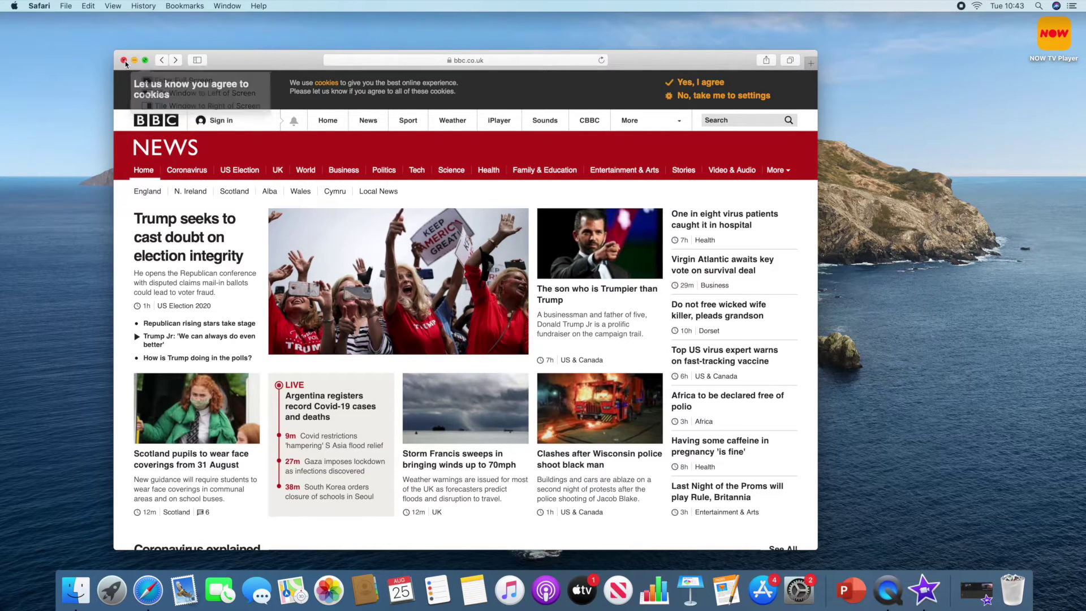
click(126, 61)
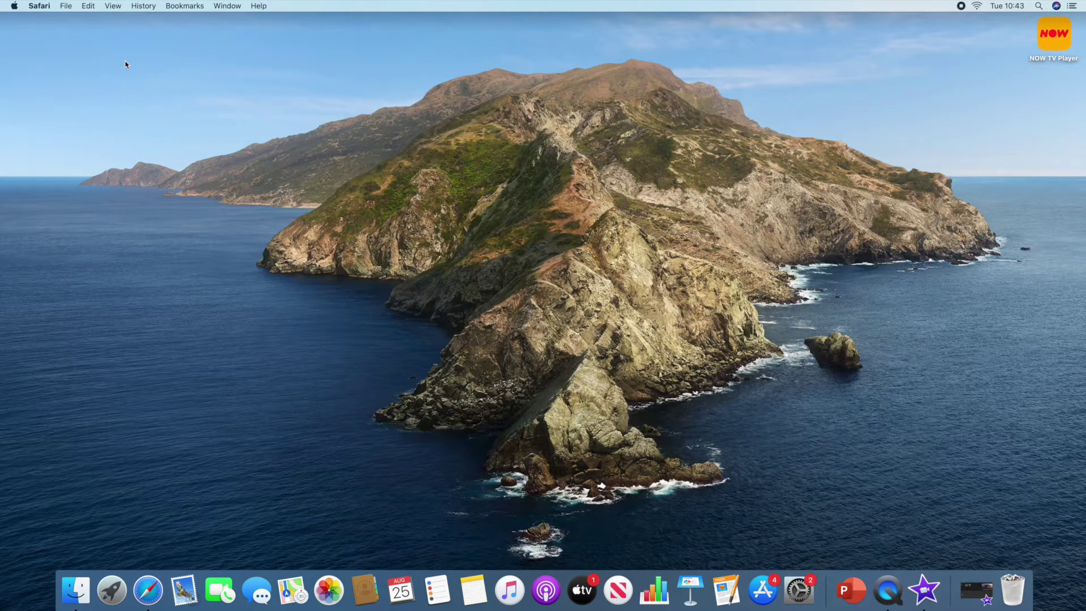
Step: Empty the Bin from its Dock menu and confirm permanently erasing its items
right_click(1014, 588)
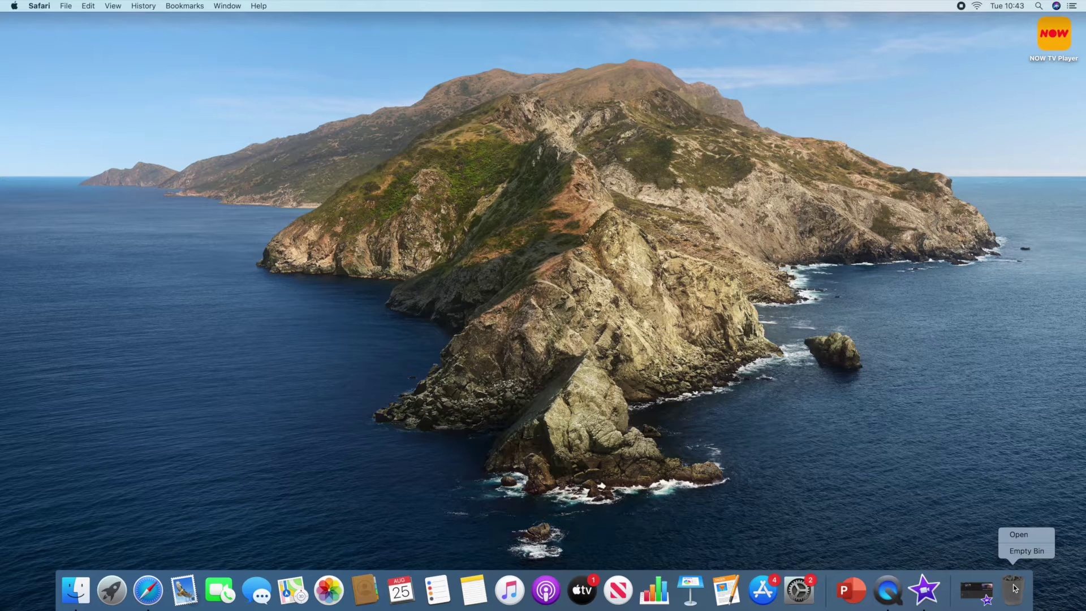
click(1021, 552)
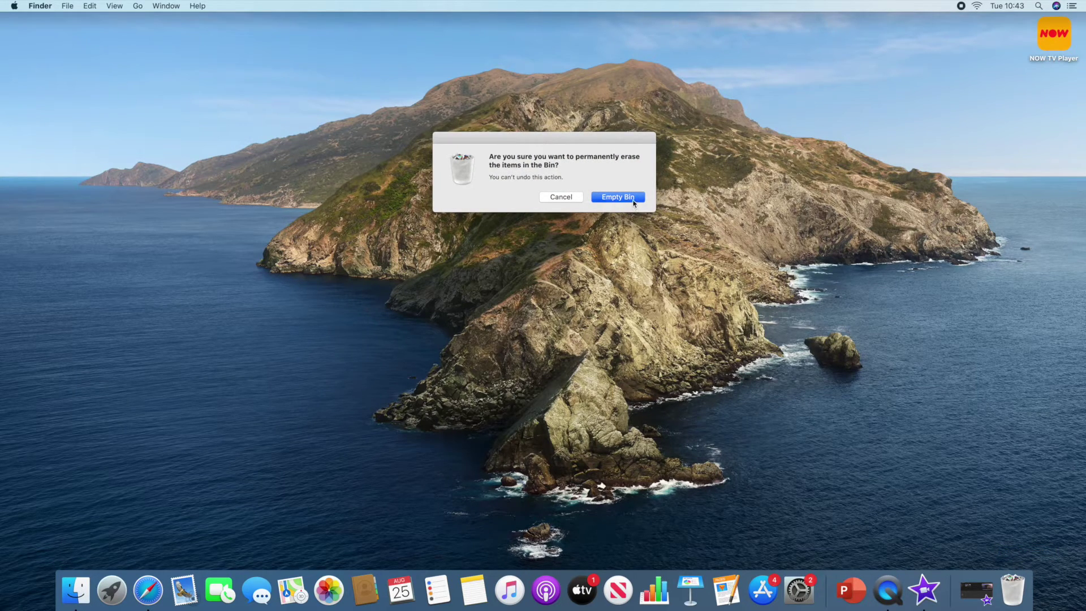
click(632, 198)
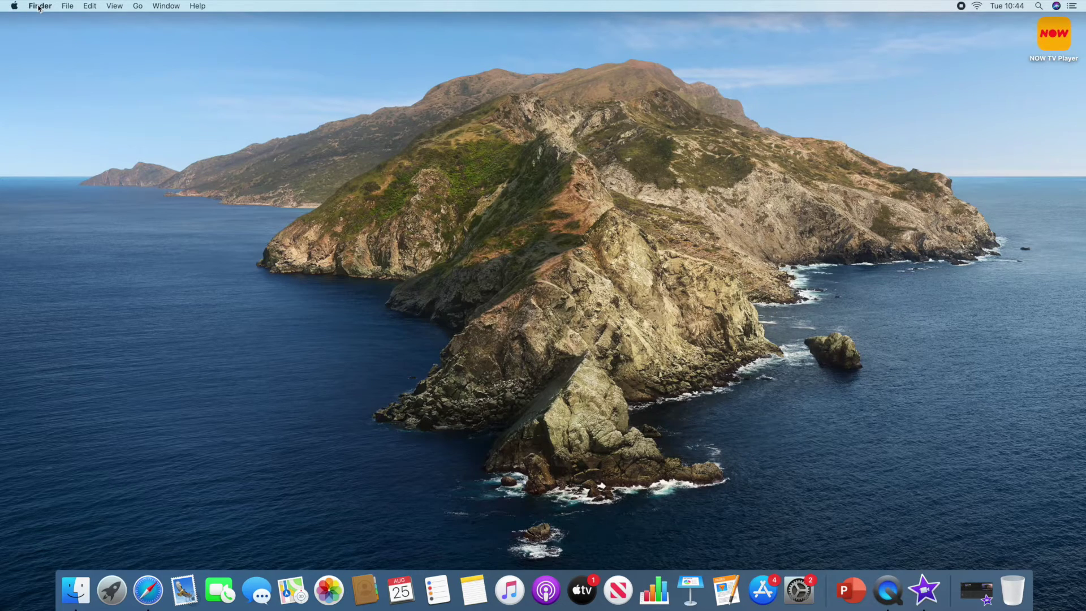
Step: Open System Preferences from the Apple menu, view Mouse Point & Click settings, then return to all panes
click(14, 6)
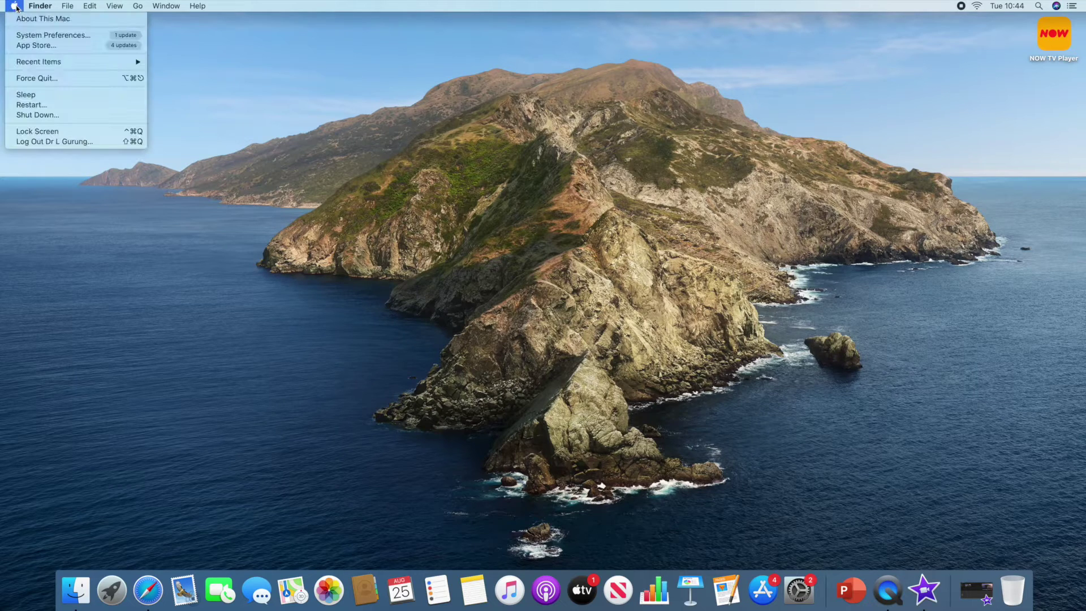
click(35, 35)
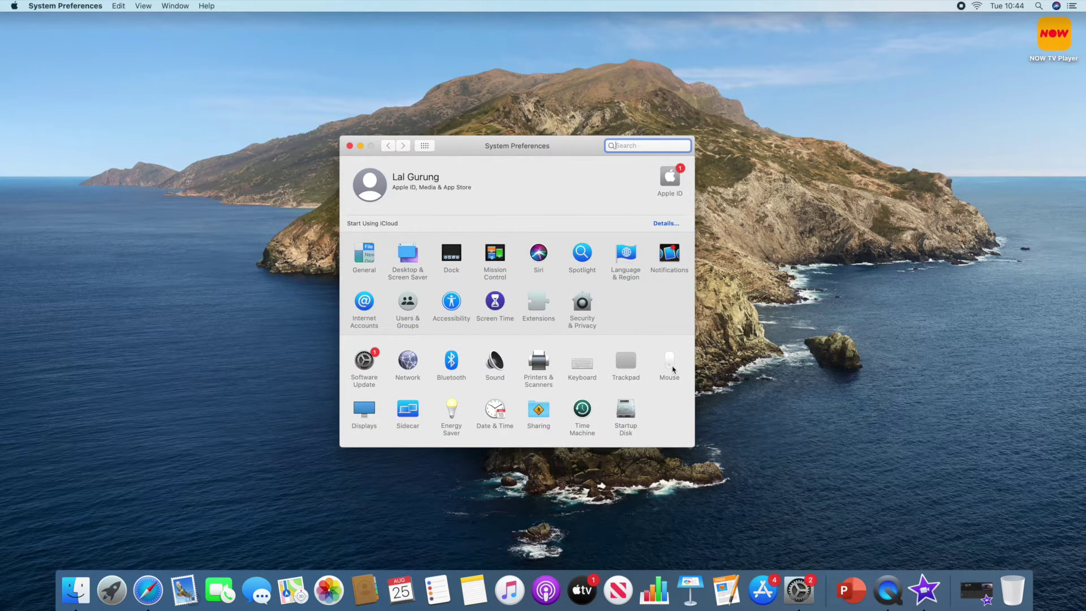
click(669, 362)
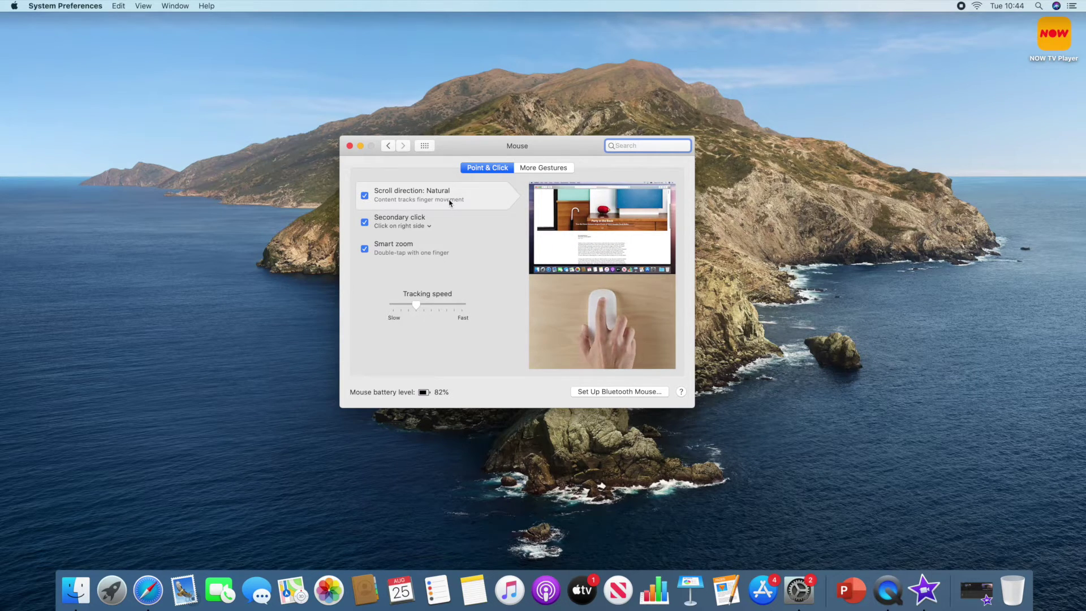
mouse_move(424, 222)
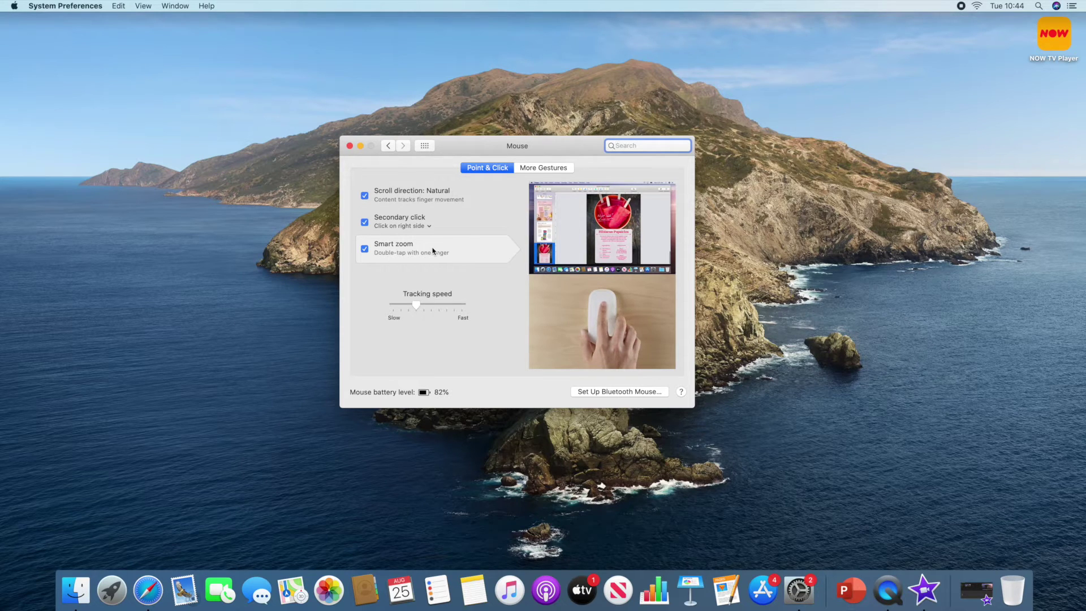
click(389, 146)
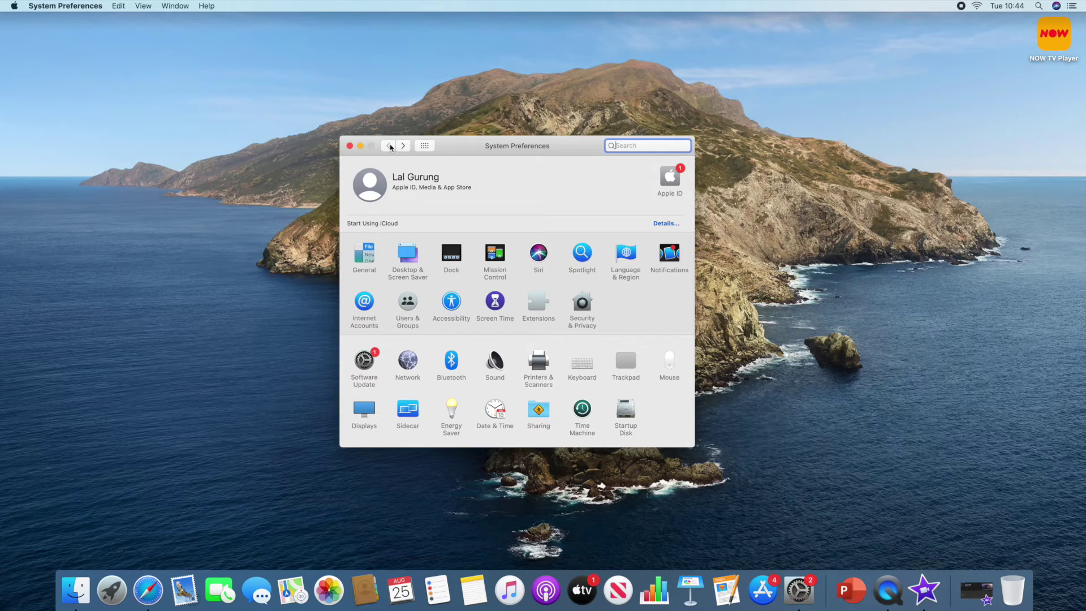
Step: View the Dock preference pane, go back to the overview, and close System Preferences
click(453, 258)
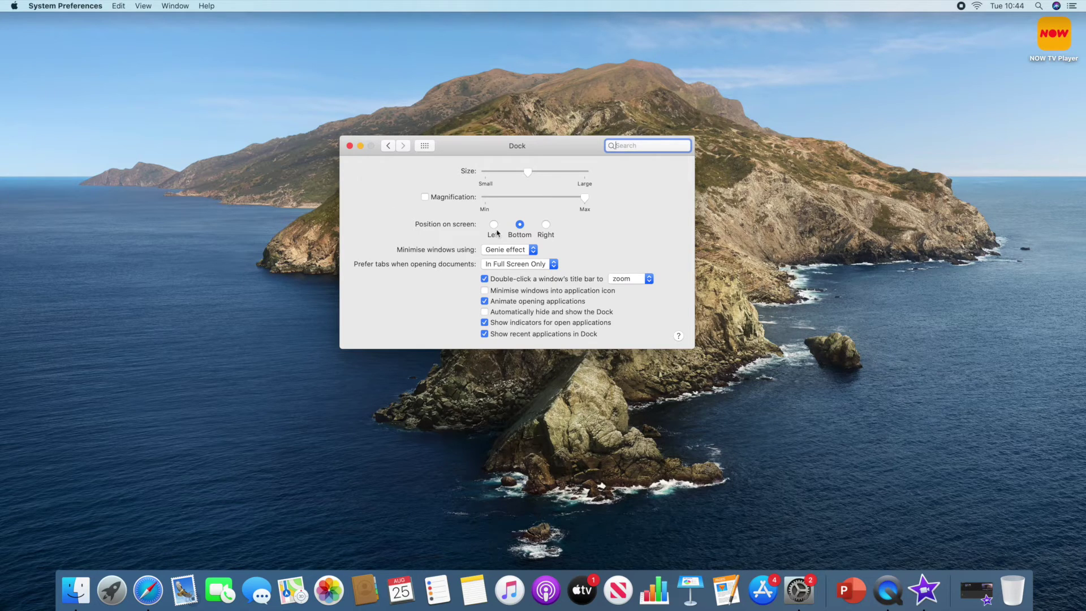
click(389, 146)
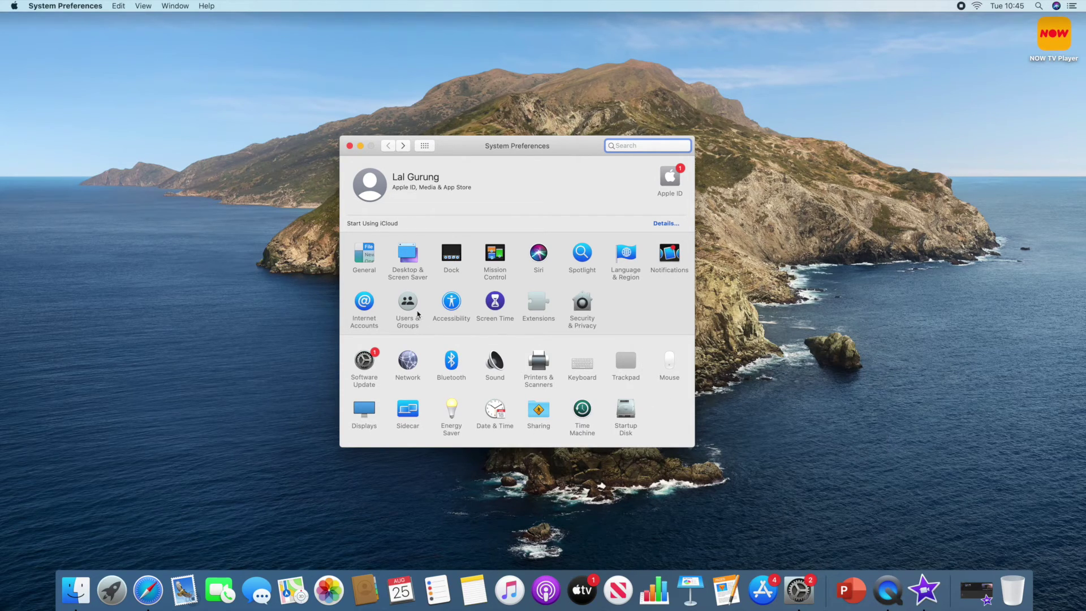
click(349, 145)
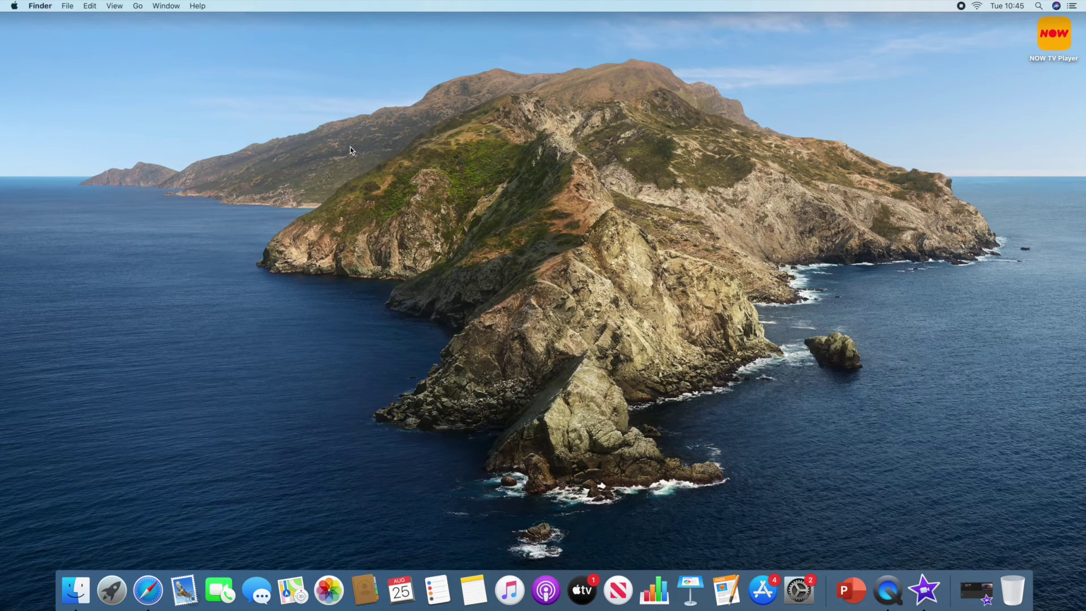